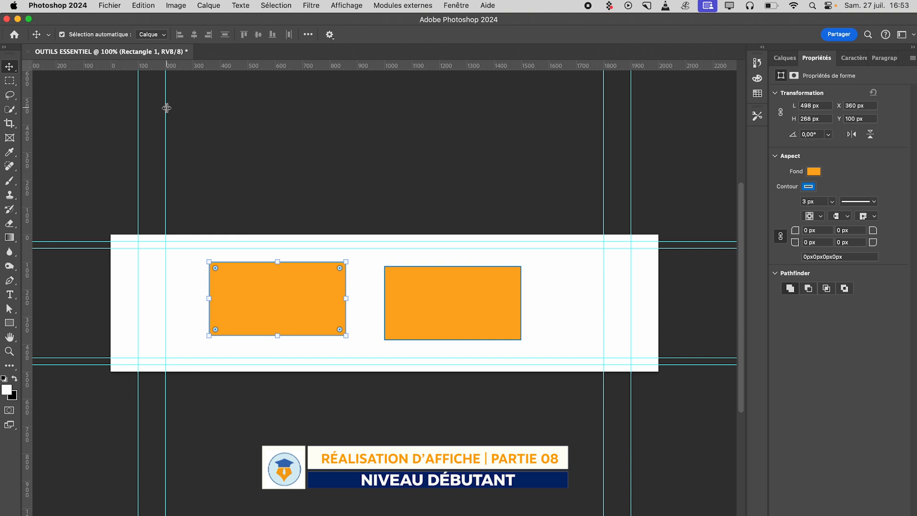
Move the 200 px vertical guide to about 1620 px and the 1800 px vertical guide to about 1730 px.
{"action": "left_click_drag", "start_coordinate": [166, 107], "coordinate": [469, 108]}
{"action": "left_click_drag", "start_coordinate": [469, 66], "coordinate": [261, 109]}
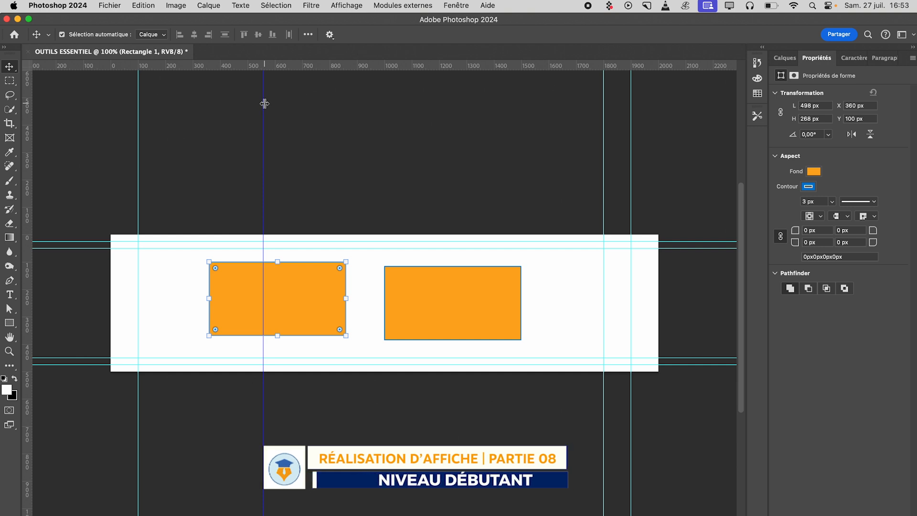
{"action": "left_click_drag", "start_coordinate": [264, 104], "coordinate": [554, 103]}
{"action": "left_click", "coordinate": [520, 110]}
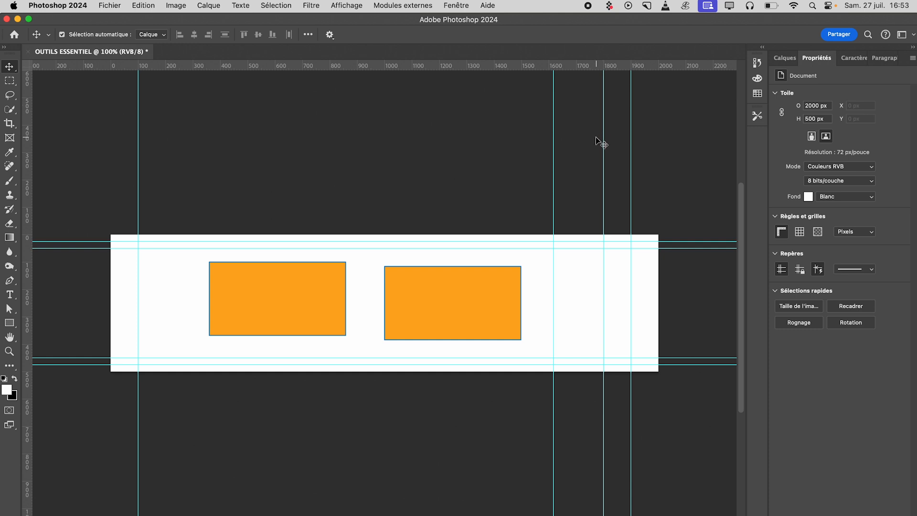
{"action": "left_click_drag", "start_coordinate": [605, 134], "coordinate": [583, 132]}
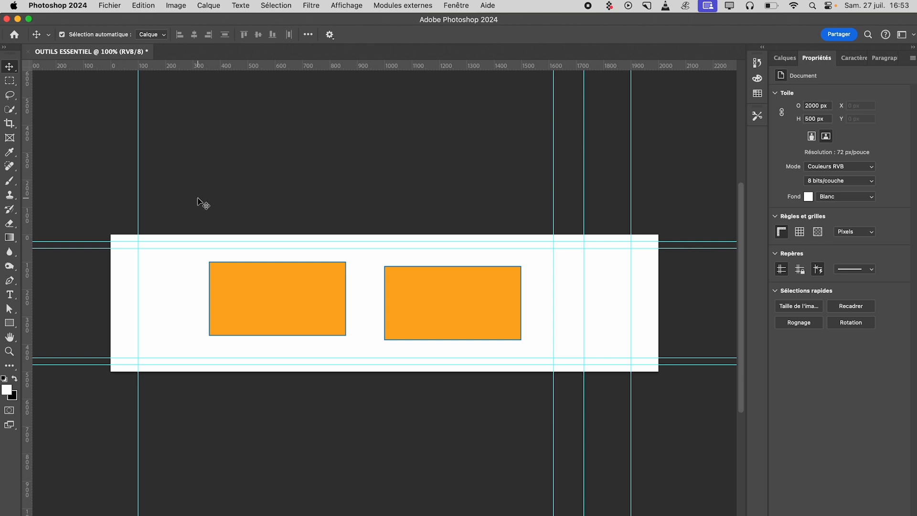
Select the right orange rectangle and zoom the document in to 300%.
{"action": "left_click", "coordinate": [405, 274]}
{"action": "left_click", "coordinate": [315, 288]}
{"action": "left_click", "coordinate": [421, 297]}
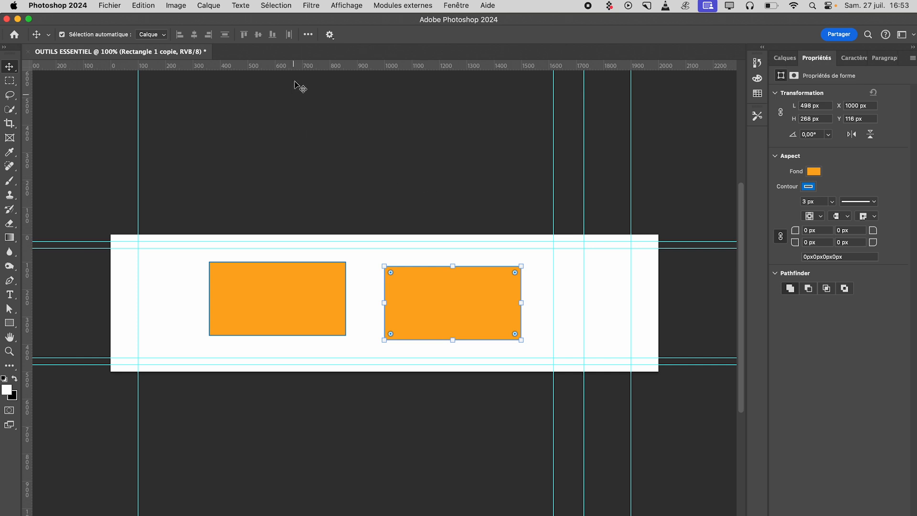
{"action": "left_click", "coordinate": [344, 8]}
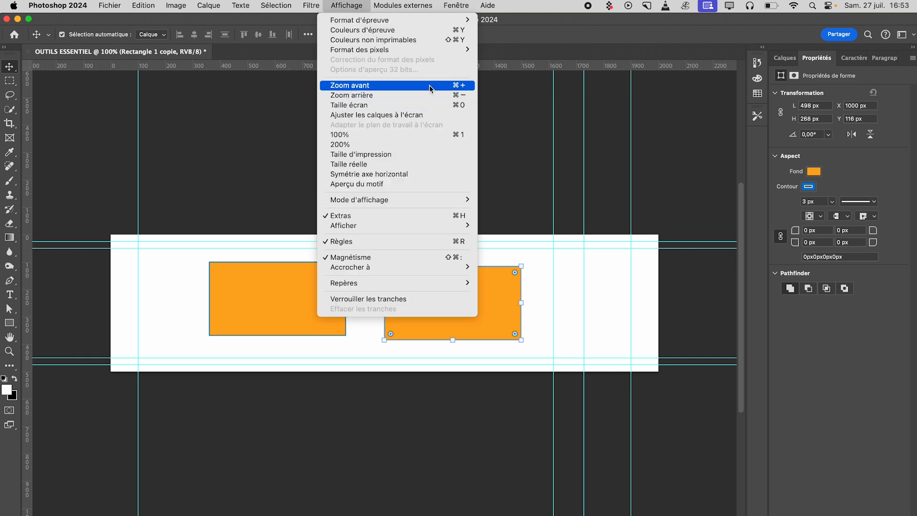
{"action": "left_click", "coordinate": [463, 88]}
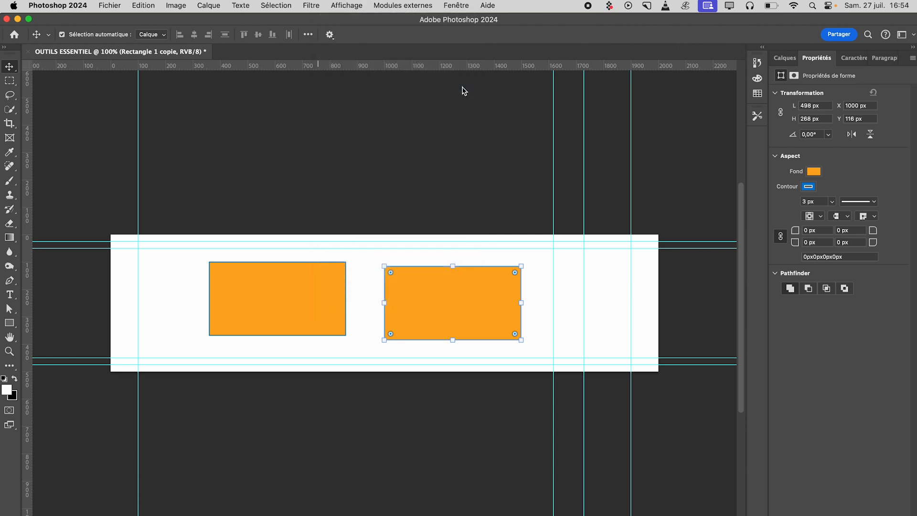
{"action": "left_click", "coordinate": [340, 5]}
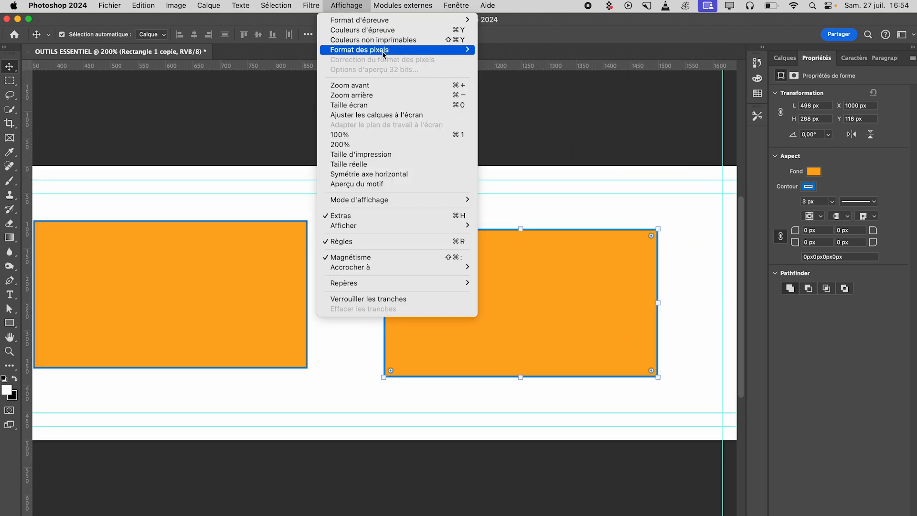
{"action": "left_click", "coordinate": [400, 84]}
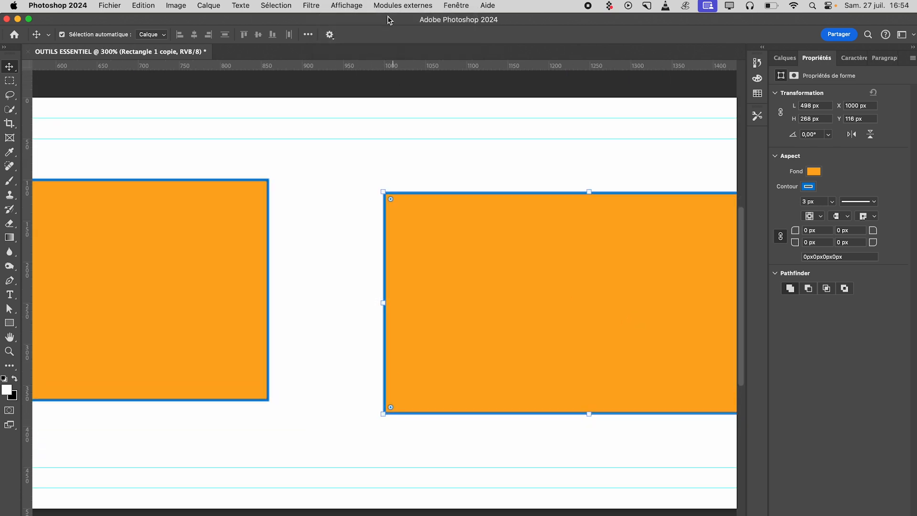
Zoom the document back out to 100% in two steps.
{"action": "left_click", "coordinate": [339, 5]}
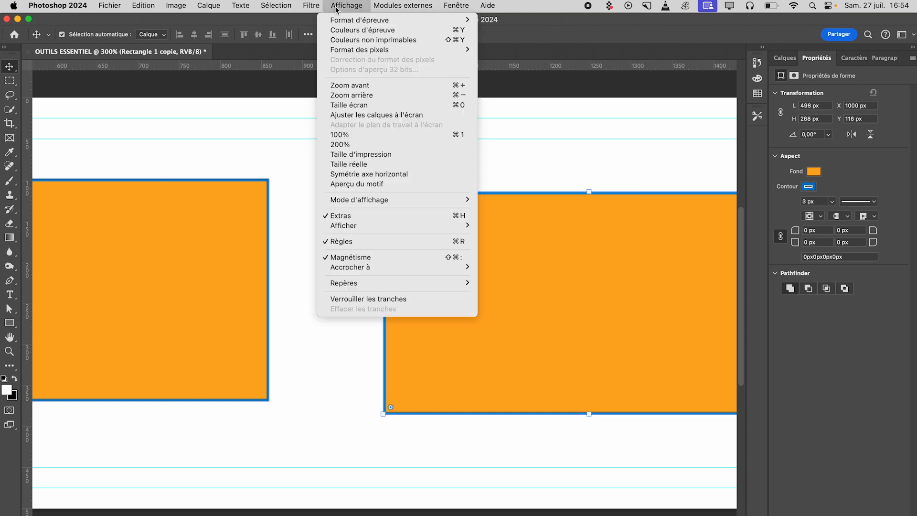
{"action": "left_click", "coordinate": [422, 95]}
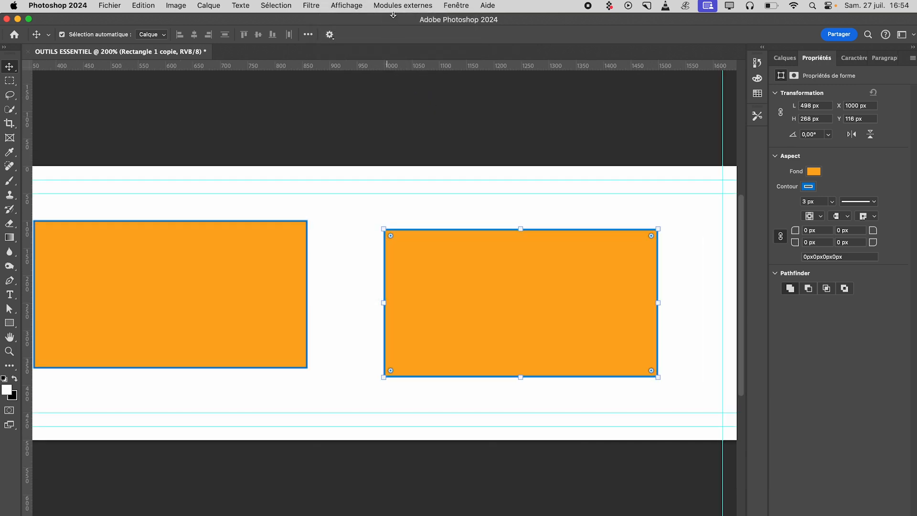
{"action": "left_click", "coordinate": [447, 5]}
{"action": "mouse_move", "coordinate": [428, 5]}
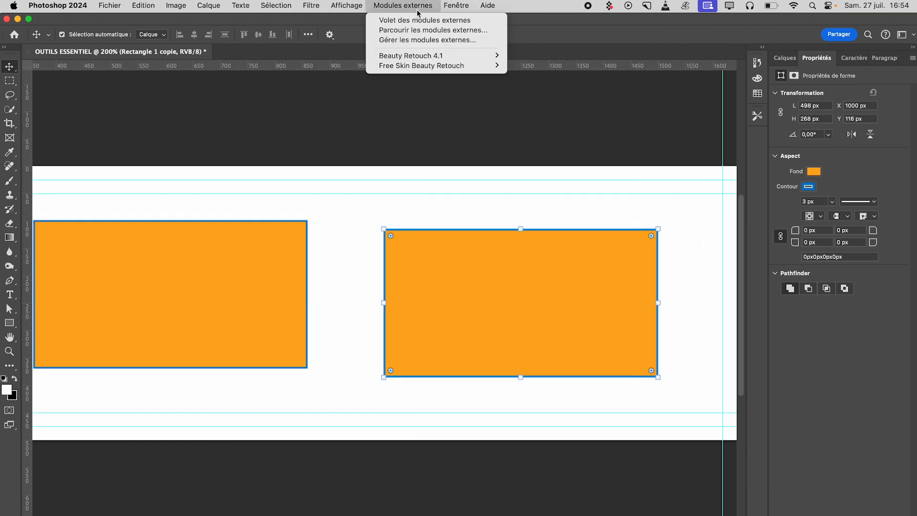
{"action": "mouse_move", "coordinate": [346, 6]}
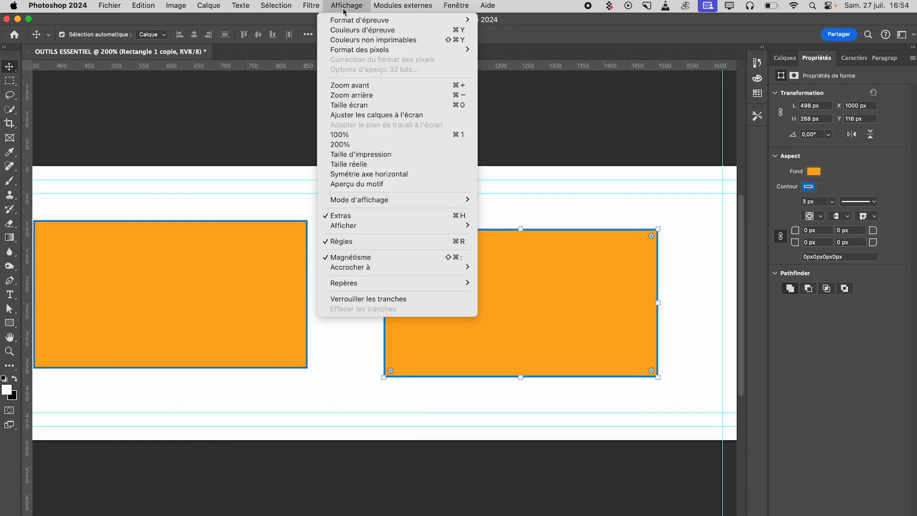
{"action": "left_click", "coordinate": [353, 94]}
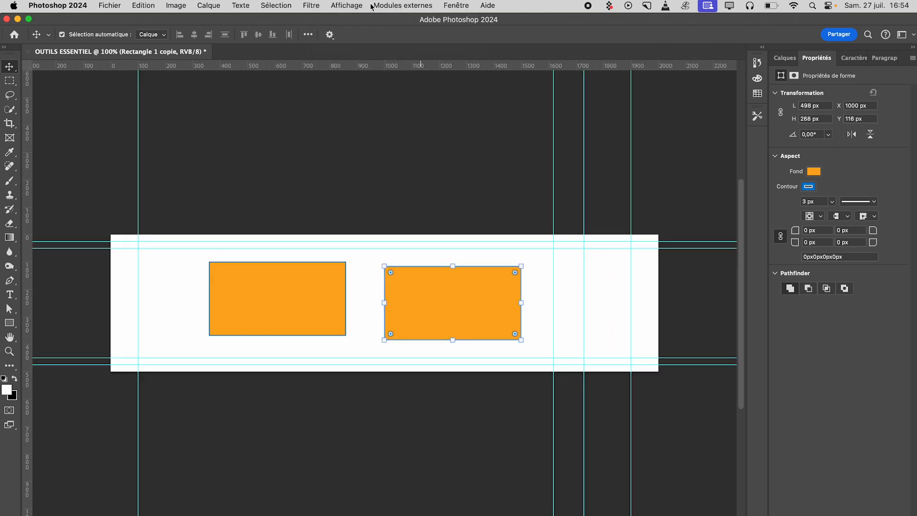
Fit the document to the screen, and switch the view to print size.
{"action": "left_click", "coordinate": [361, 6]}
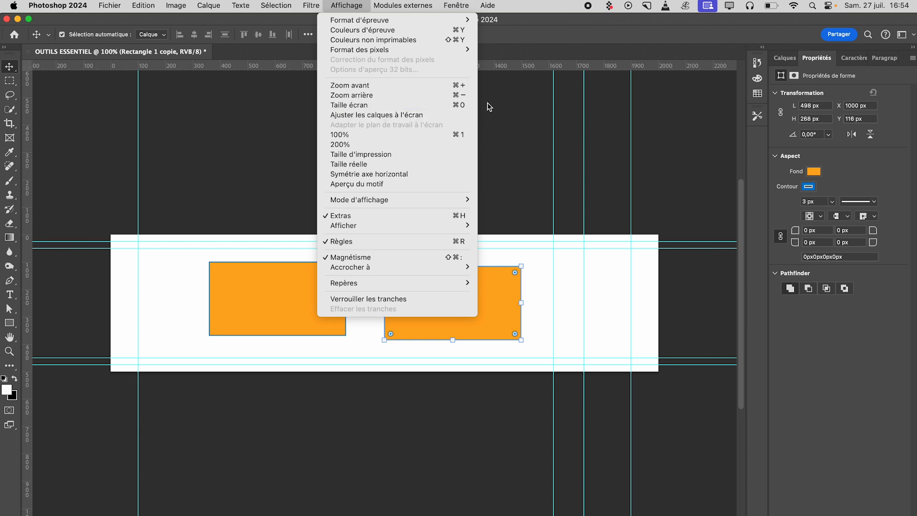
{"action": "left_click", "coordinate": [462, 109]}
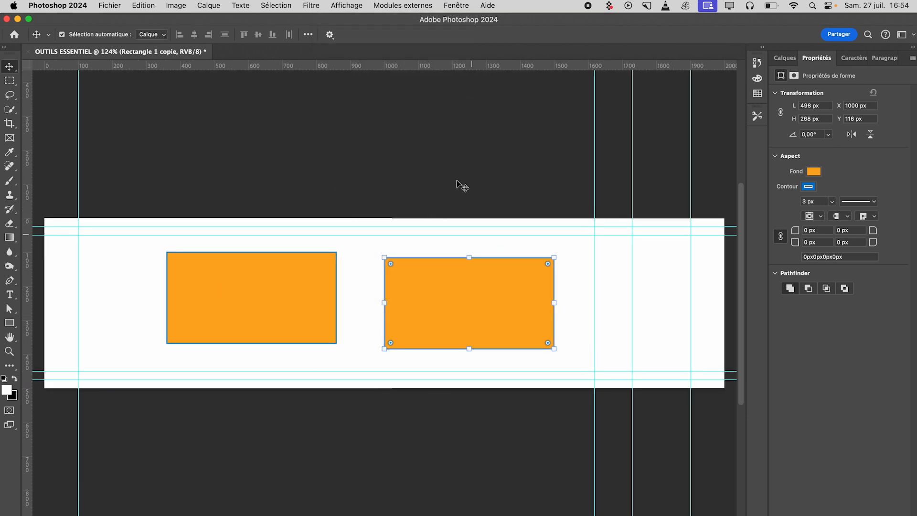
{"action": "left_click", "coordinate": [353, 6]}
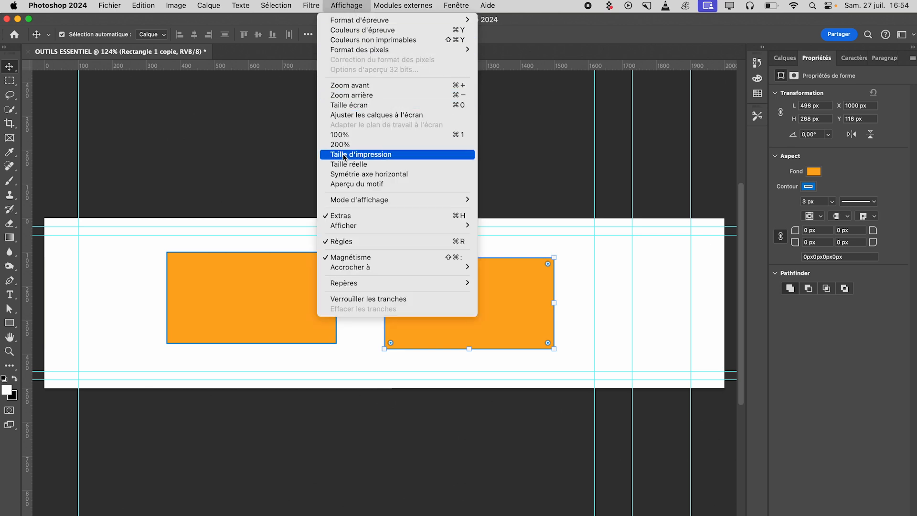
{"action": "left_click", "coordinate": [357, 154]}
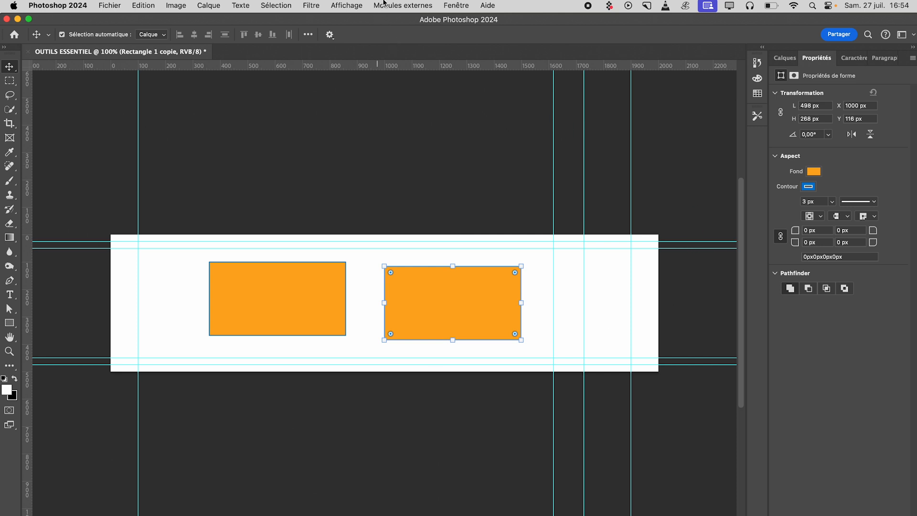
Toggle the extras off and on several times, finishing with the guides and transform controls shown.
{"action": "left_click", "coordinate": [363, 5]}
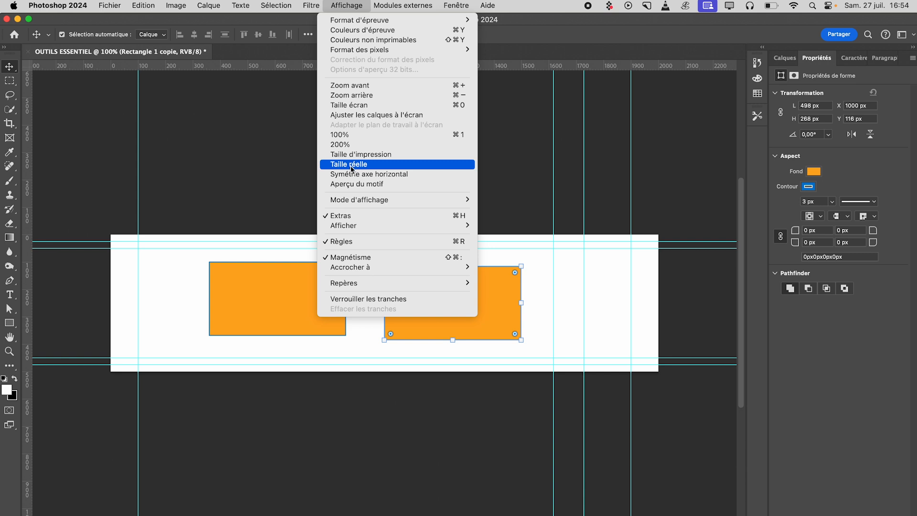
{"action": "left_click", "coordinate": [358, 216]}
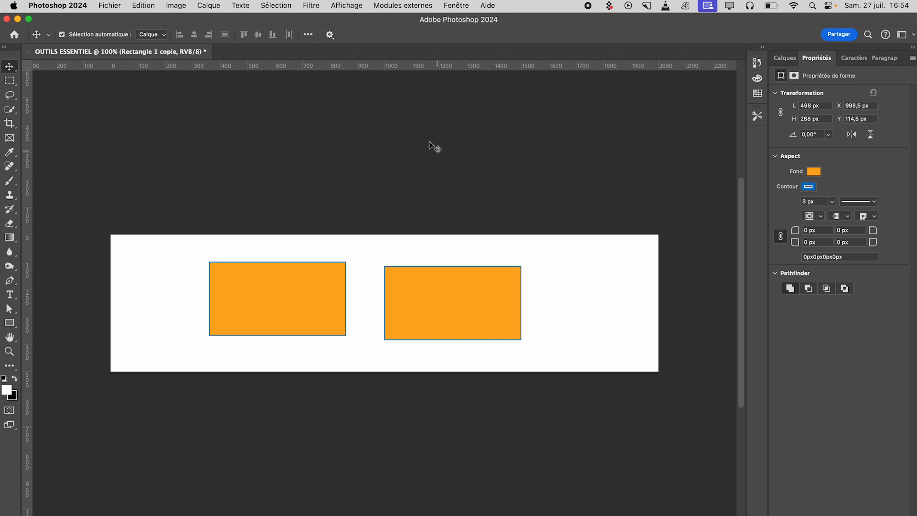
{"action": "left_click", "coordinate": [346, 6]}
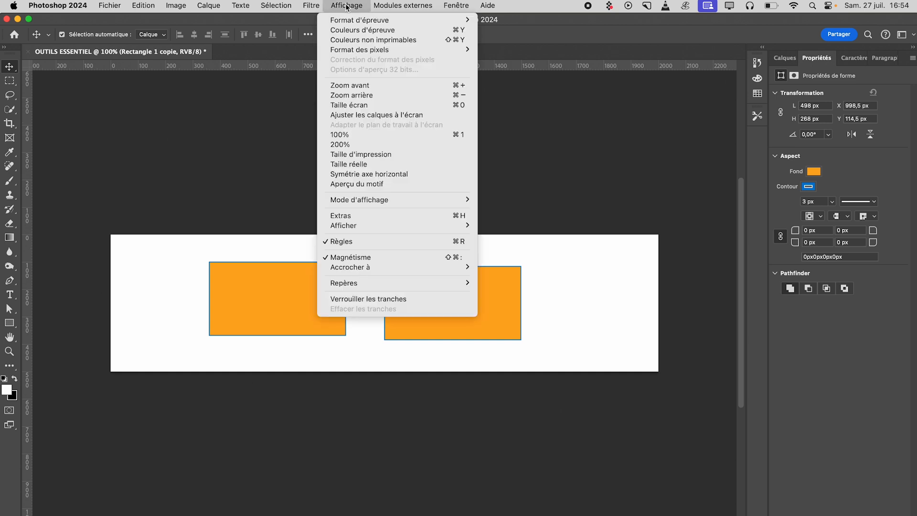
{"action": "left_click", "coordinate": [368, 214]}
{"action": "key", "text": "super+h"}
{"action": "key", "text": "super+h"}
{"action": "key", "text": "super+h"}
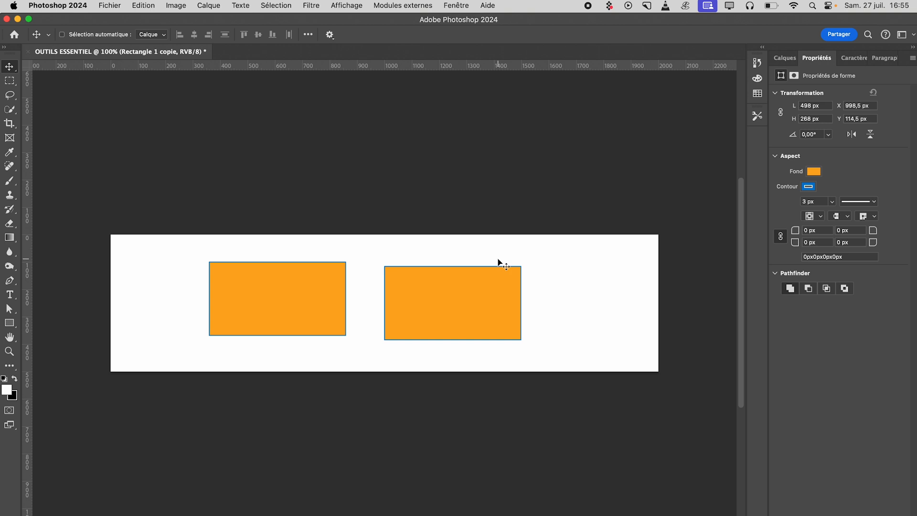
{"action": "key", "text": "super+h"}
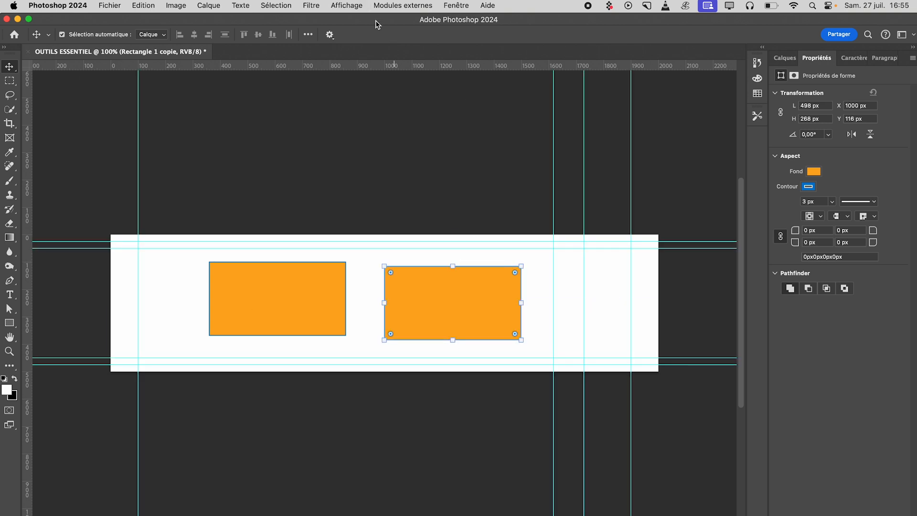
Turn off the target path display and move the right rectangle to about X 979.5 px, Y 98.5 px.
{"action": "left_click", "coordinate": [331, 4]}
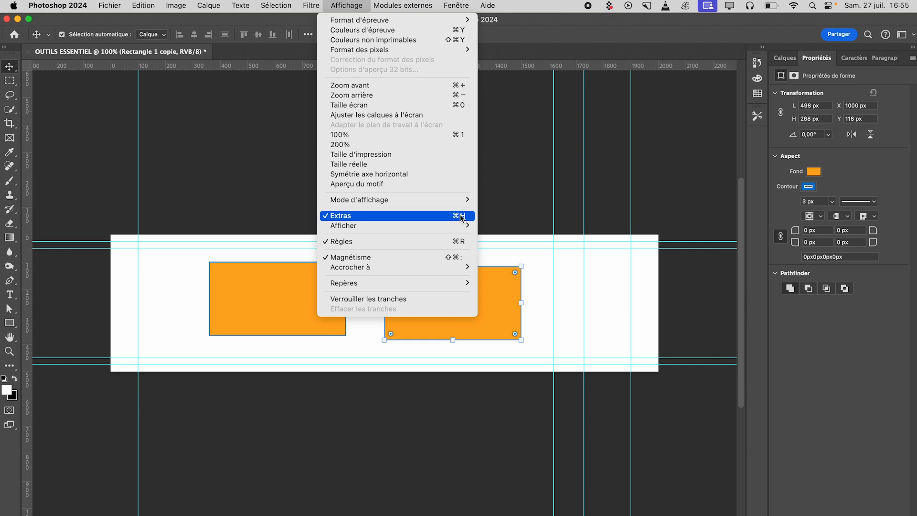
{"action": "mouse_move", "coordinate": [368, 227]}
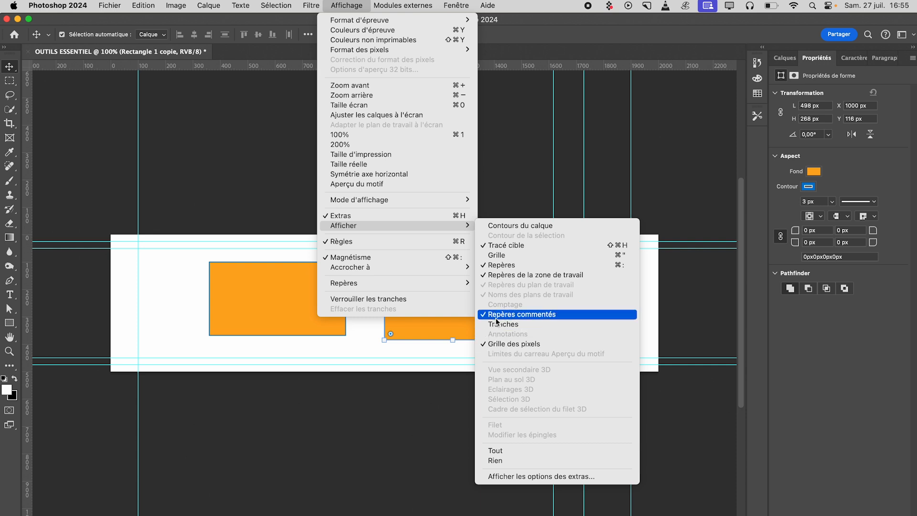
{"action": "left_click", "coordinate": [516, 245]}
{"action": "mouse_move", "coordinate": [473, 304]}
{"action": "left_mouse_down"}
{"action": "mouse_move", "coordinate": [434, 303]}
{"action": "mouse_move", "coordinate": [518, 299]}
{"action": "mouse_move", "coordinate": [450, 292]}
{"action": "mouse_move", "coordinate": [479, 297]}
{"action": "mouse_move", "coordinate": [469, 292]}
{"action": "left_mouse_up"}
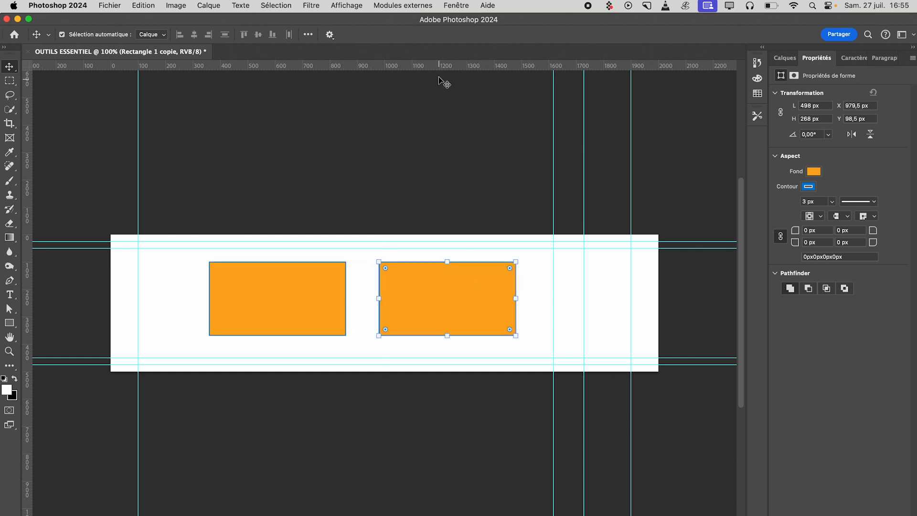
Show the grid and reposition the right rectangle over it at about X 1073.5 px, Y 70.5 px.
{"action": "left_click", "coordinate": [463, 7]}
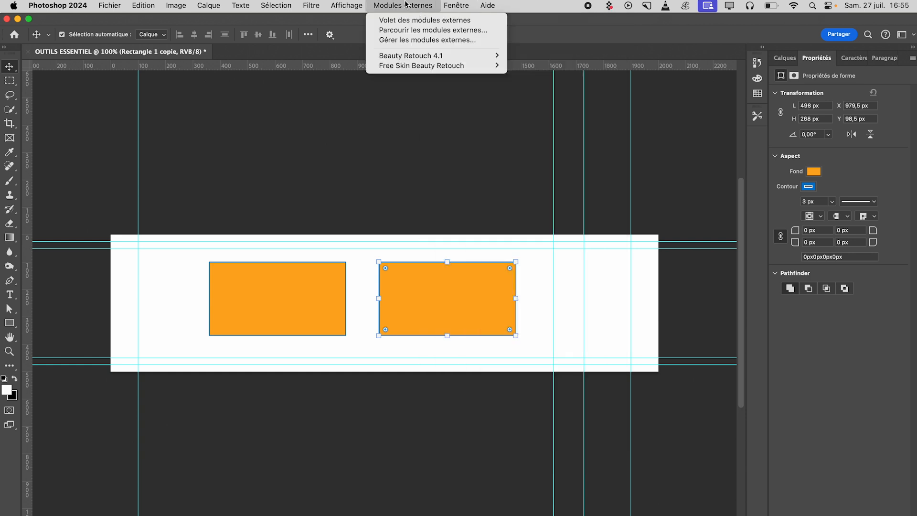
{"action": "mouse_move", "coordinate": [347, 6]}
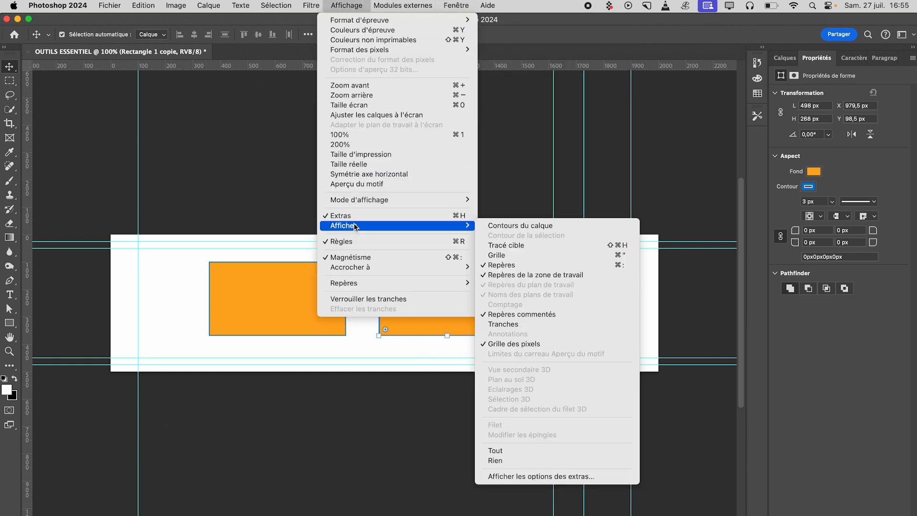
{"action": "left_click", "coordinate": [513, 255]}
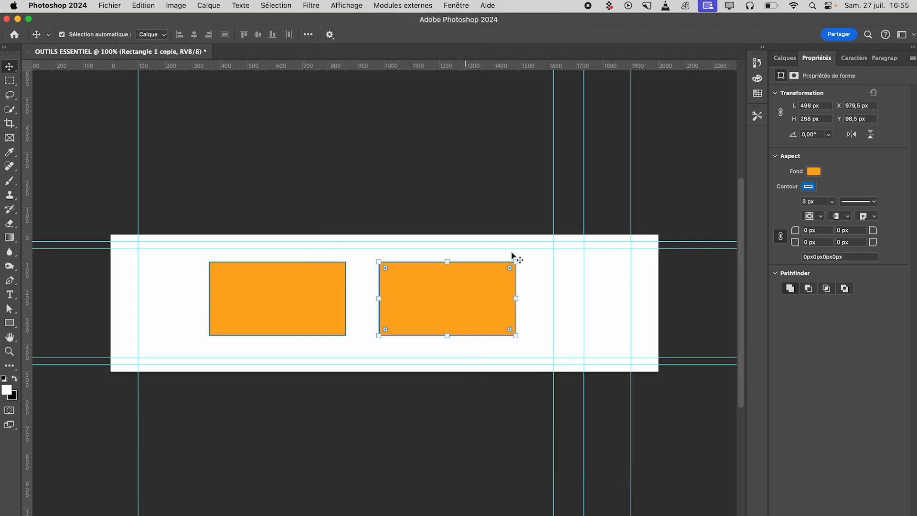
{"action": "left_click_drag", "start_coordinate": [444, 303], "coordinate": [520, 300]}
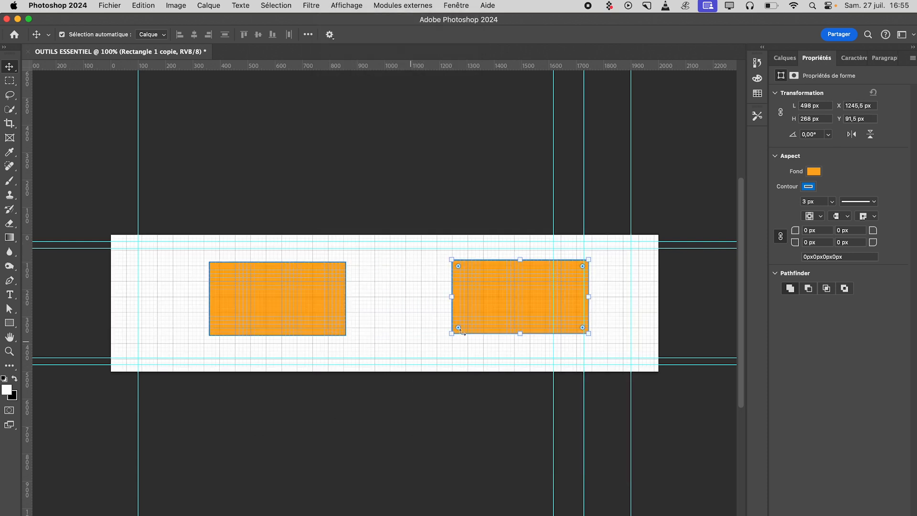
{"action": "left_click_drag", "start_coordinate": [511, 303], "coordinate": [464, 297]}
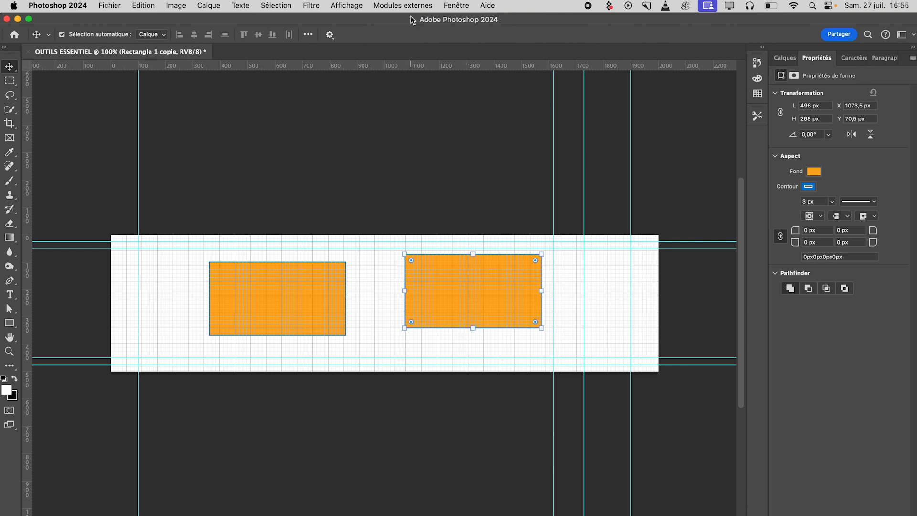
Hide the grid over the canvas.
{"action": "left_click", "coordinate": [358, 6]}
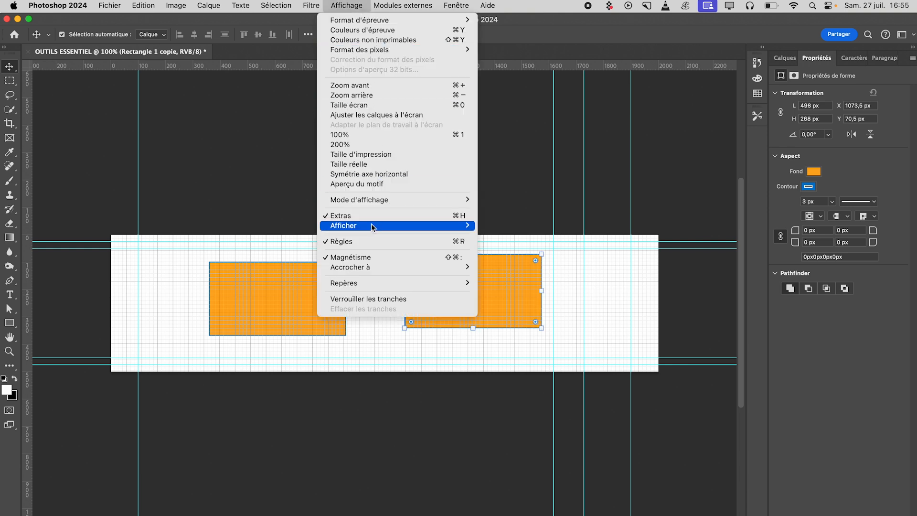
{"action": "mouse_move", "coordinate": [371, 223]}
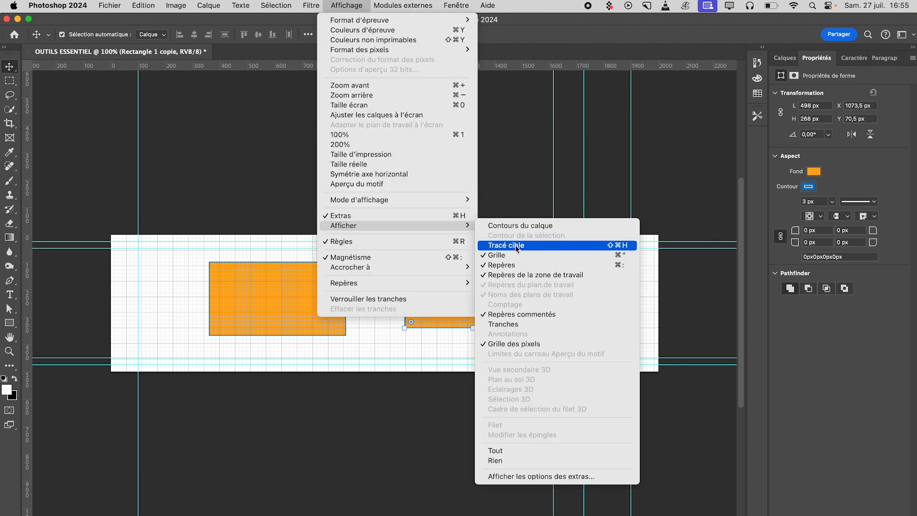
{"action": "left_click", "coordinate": [502, 256]}
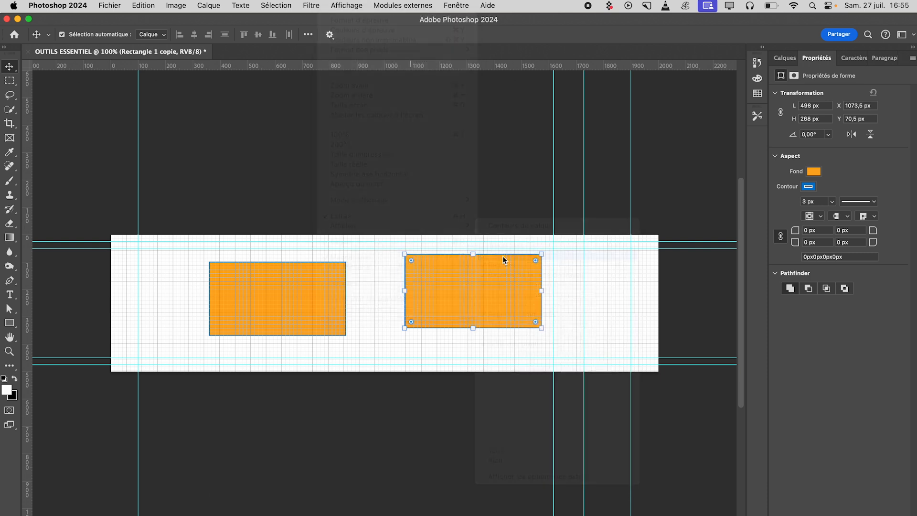
Hide the guides (Repères), and toggle the extras off and back on.
{"action": "left_click", "coordinate": [345, 7]}
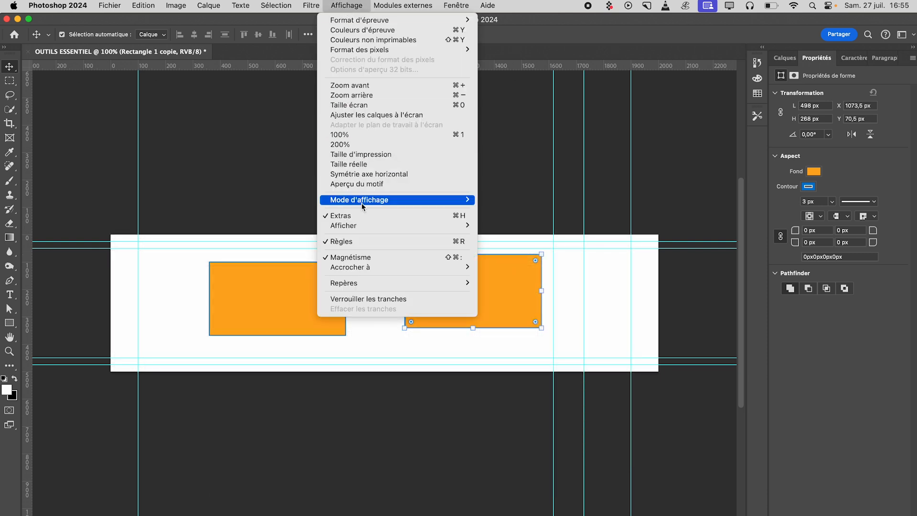
{"action": "mouse_move", "coordinate": [359, 227]}
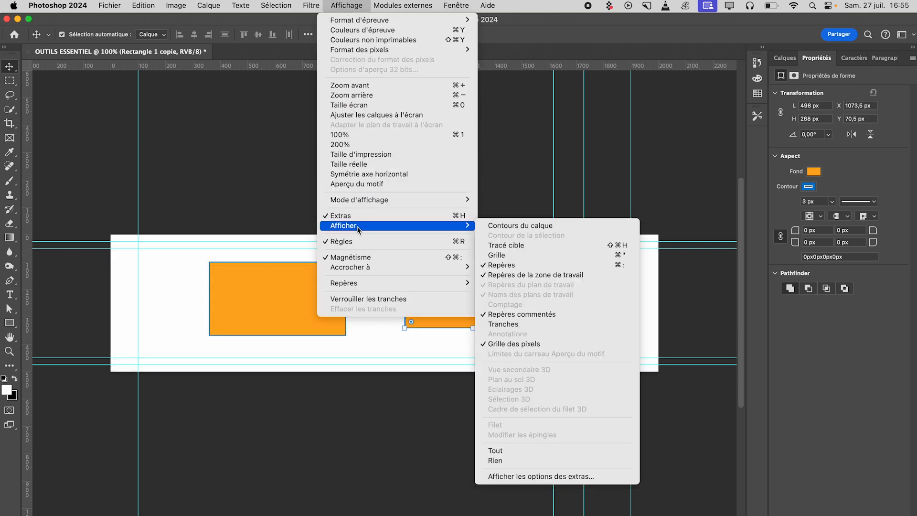
{"action": "left_click", "coordinate": [518, 270]}
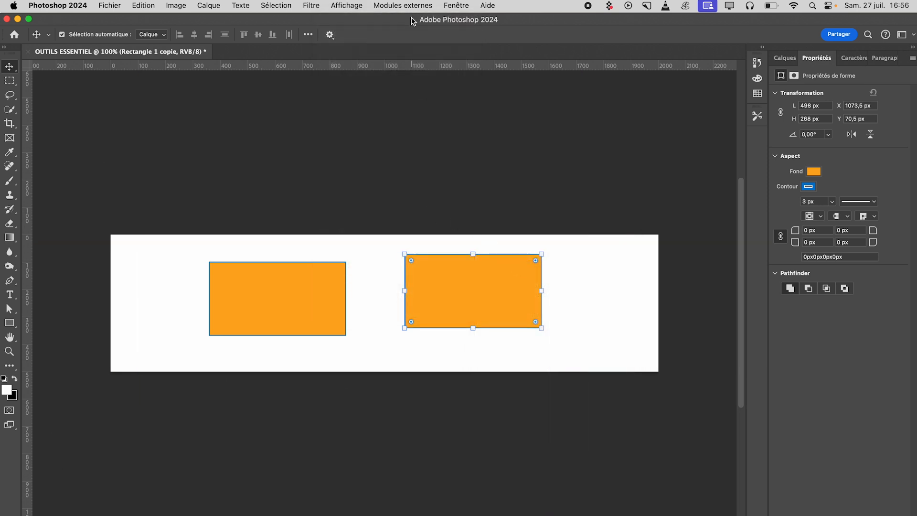
{"action": "key", "text": "super+h"}
{"action": "key", "text": "super+h"}
Show the guides (Repères) again and move the left rectangle against the left and upper guides, at X 98.5 px, Y 48.5 px.
{"action": "left_click", "coordinate": [349, 6]}
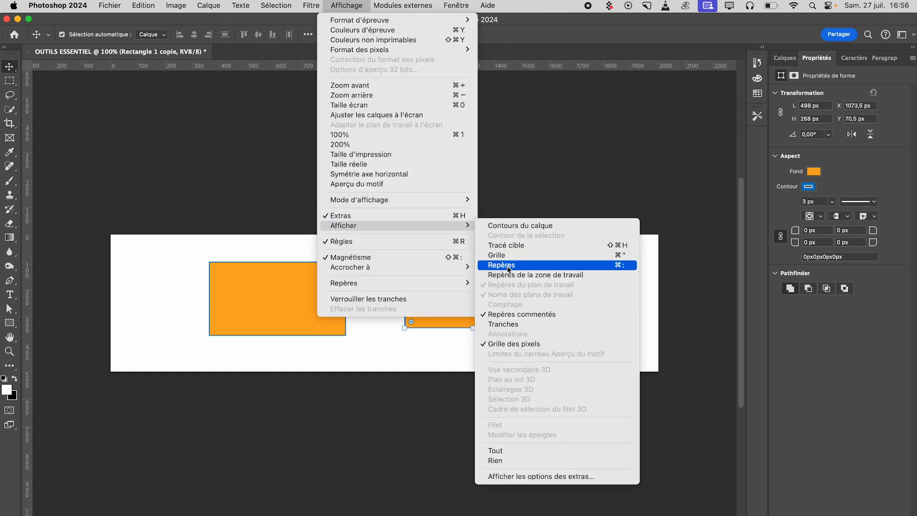
{"action": "left_click", "coordinate": [507, 266]}
{"action": "left_click_drag", "start_coordinate": [297, 324], "coordinate": [224, 309]}
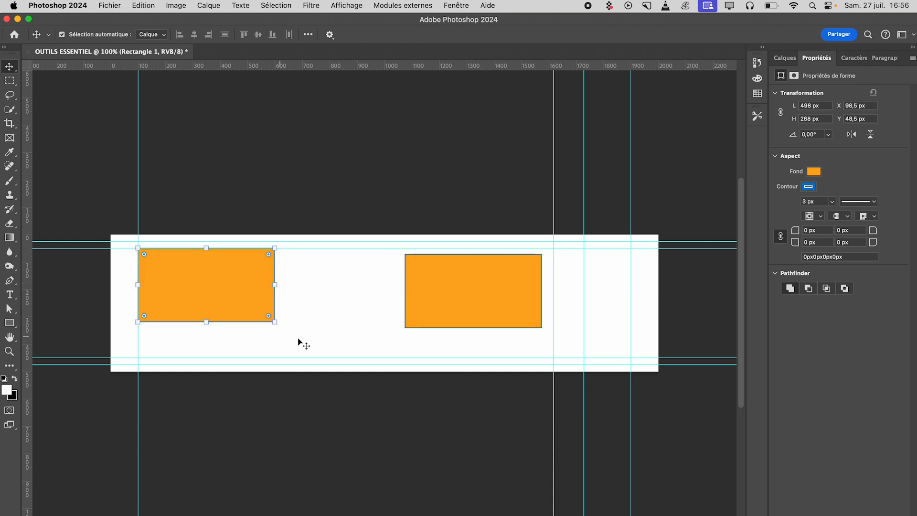
Hide the canvas guides (Repères de la zone de travail) and move the right rectangle to about X 955.5 px, Y 48.5 px.
{"action": "left_click", "coordinate": [354, 6]}
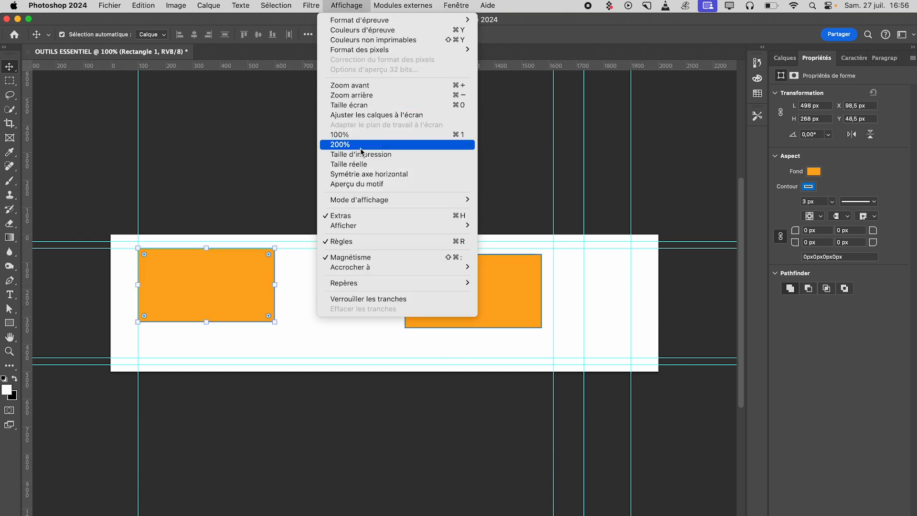
{"action": "mouse_move", "coordinate": [357, 232]}
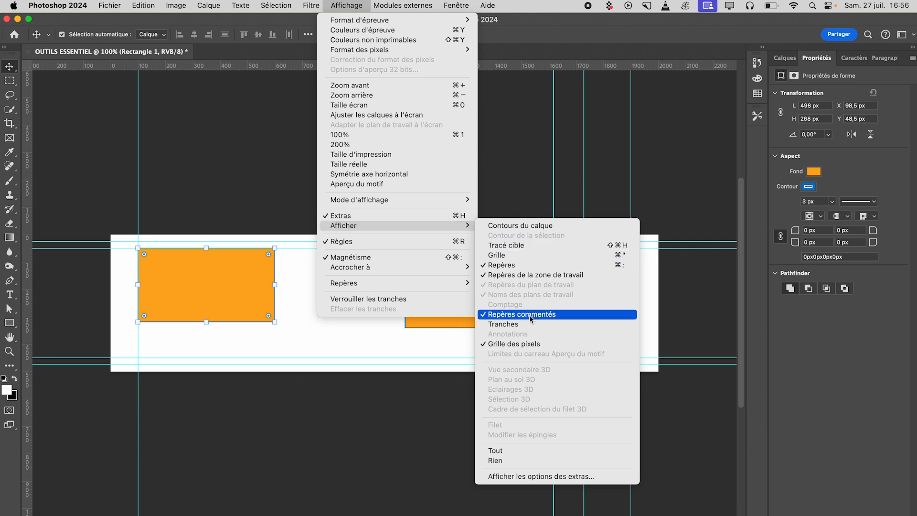
{"action": "left_click", "coordinate": [530, 275]}
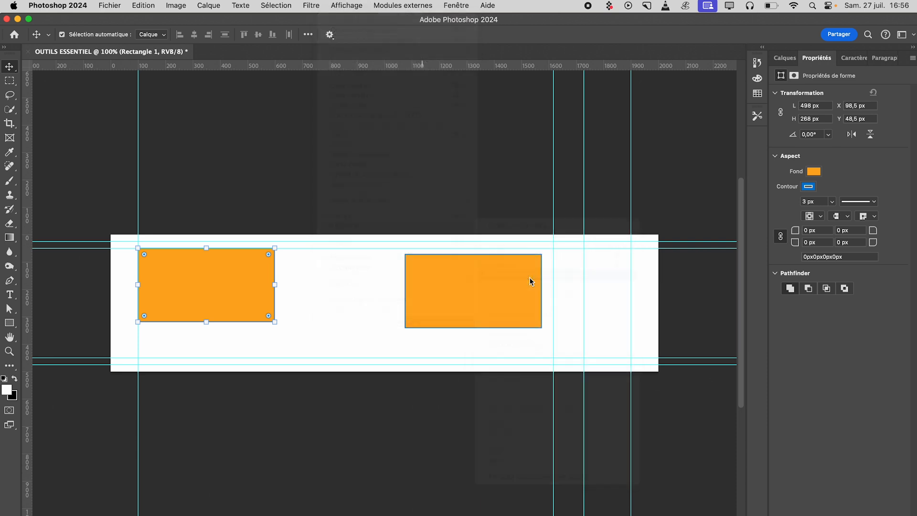
{"action": "left_click_drag", "start_coordinate": [503, 298], "coordinate": [460, 299]}
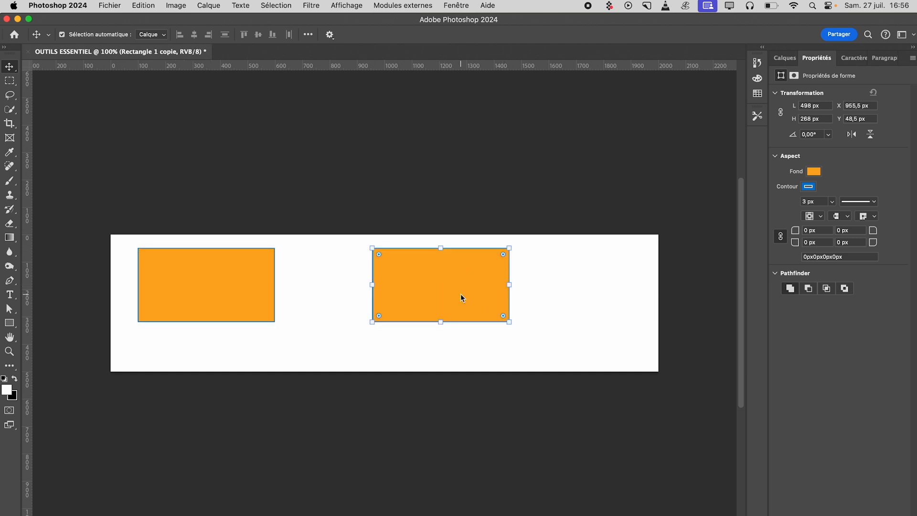
Turn the display of the canvas guides (Repères de la zone de travail) back on.
{"action": "left_click", "coordinate": [333, 4]}
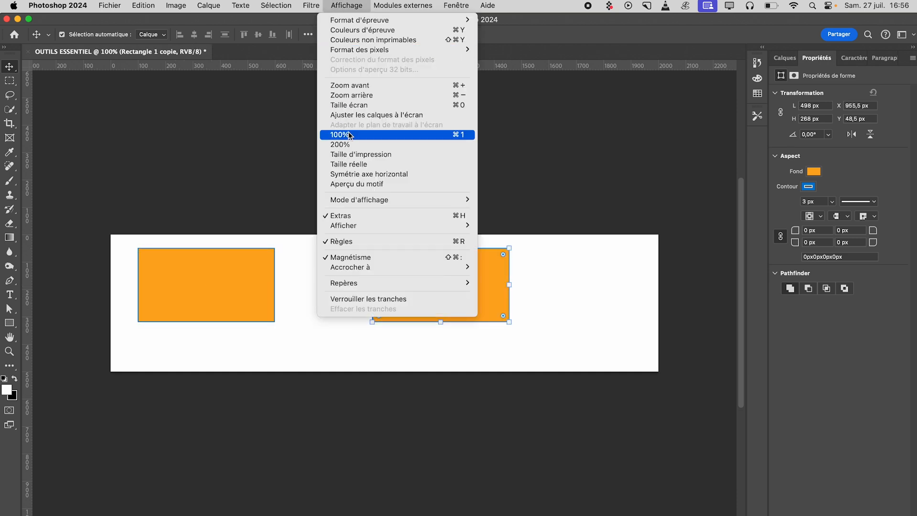
{"action": "mouse_move", "coordinate": [349, 225]}
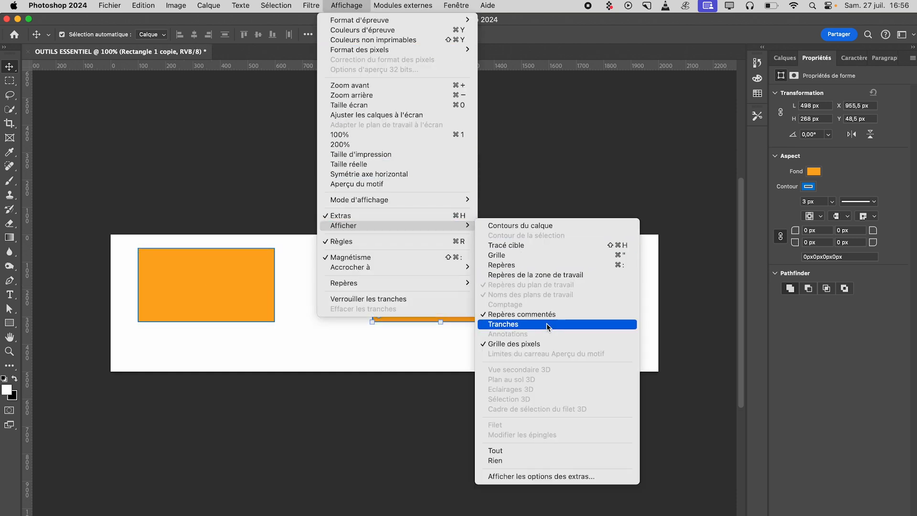
{"action": "left_click", "coordinate": [537, 275]}
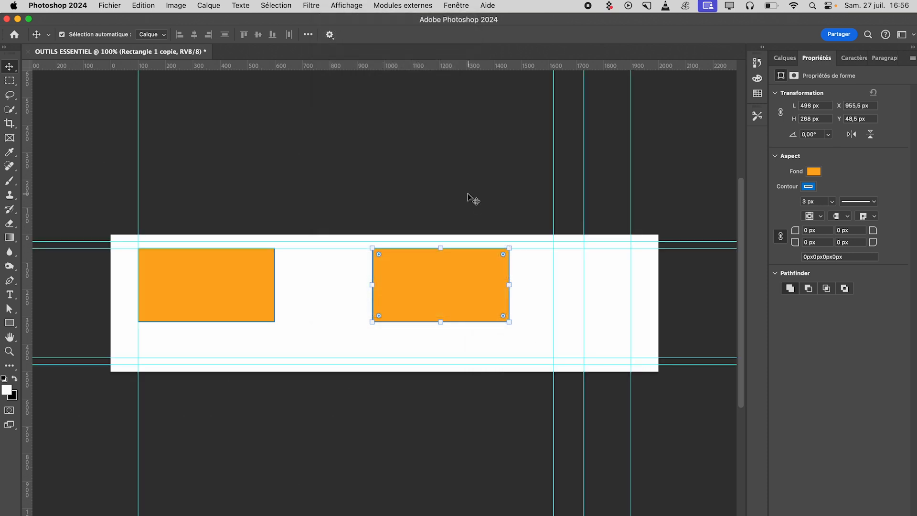
Turn off the smart guides (Repères commentés) and move the right rectangle to about X 596.5 px, Y 155.5 px.
{"action": "left_click", "coordinate": [343, 4]}
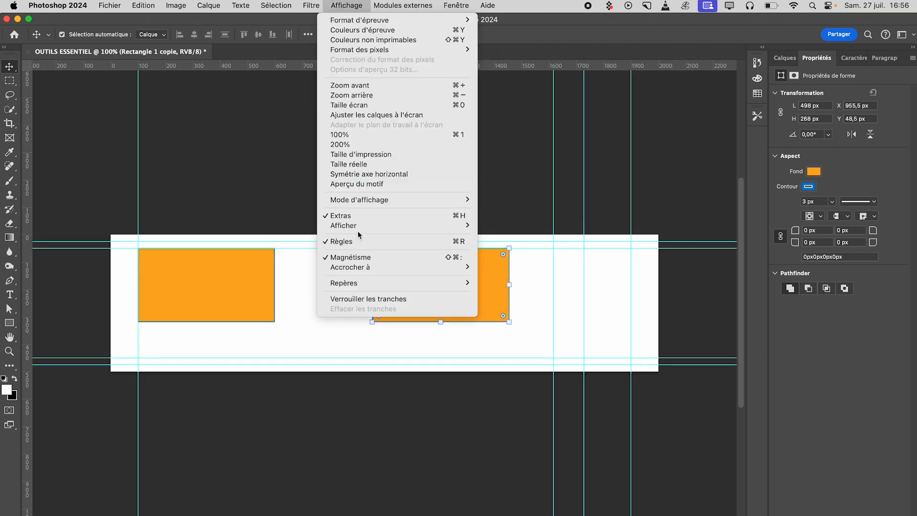
{"action": "mouse_move", "coordinate": [358, 225]}
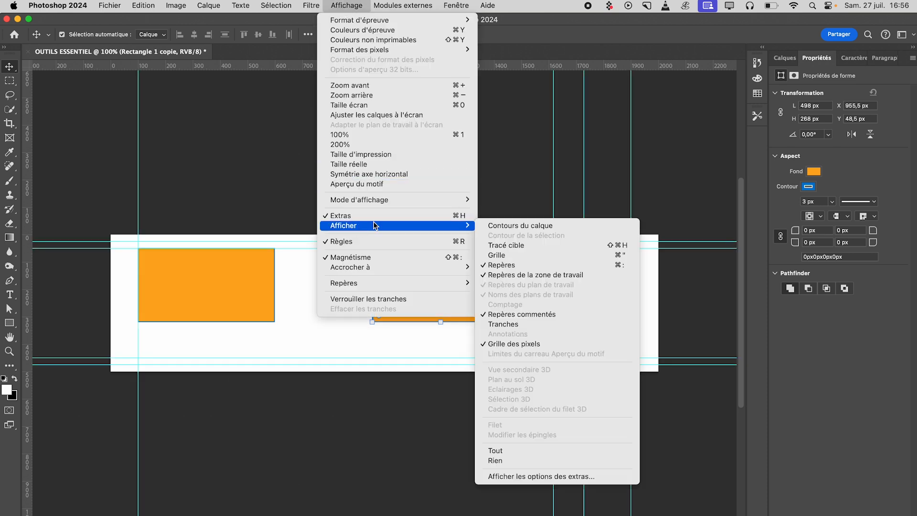
{"action": "left_click", "coordinate": [504, 314]}
{"action": "left_click_drag", "start_coordinate": [494, 299], "coordinate": [337, 313]}
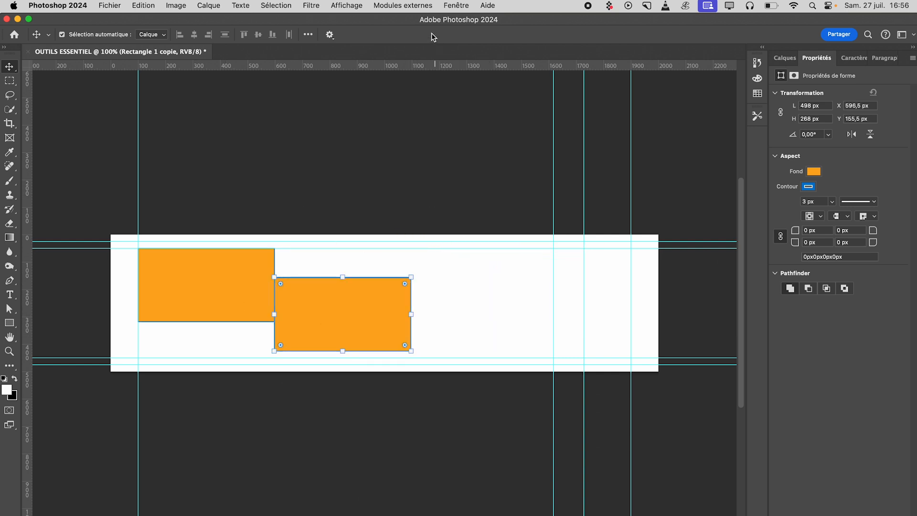
Turn the smart guides (Repères commentés) back on.
{"action": "left_click", "coordinate": [355, 8]}
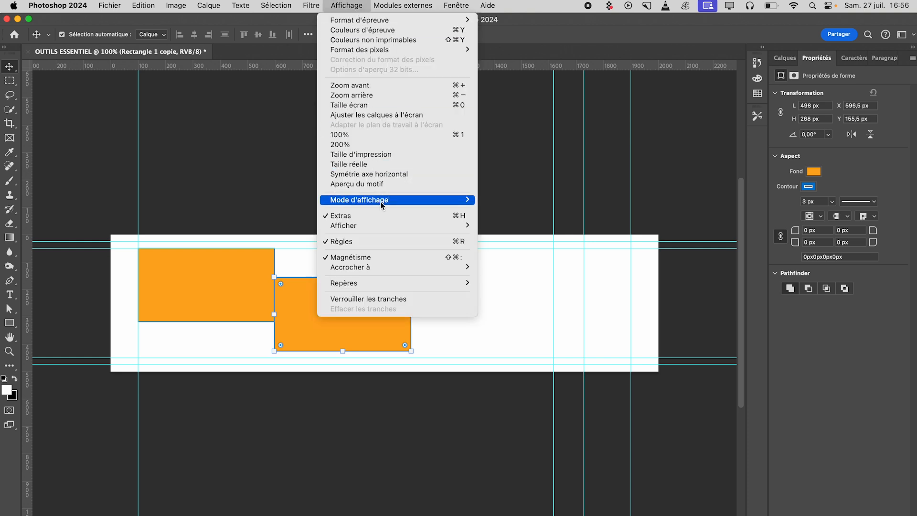
{"action": "mouse_move", "coordinate": [382, 226]}
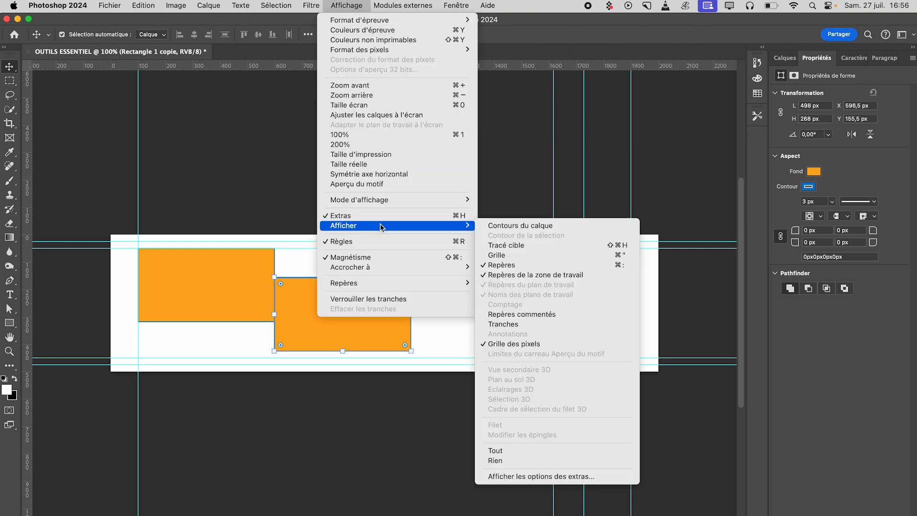
{"action": "left_click", "coordinate": [520, 313]}
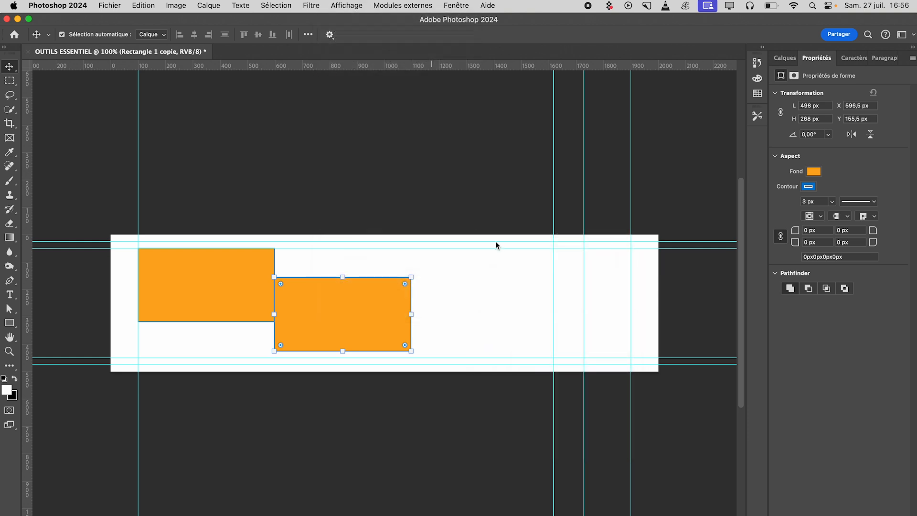
Turn the pixel grid display (Grille des pixels) off and back on.
{"action": "left_click", "coordinate": [357, 6]}
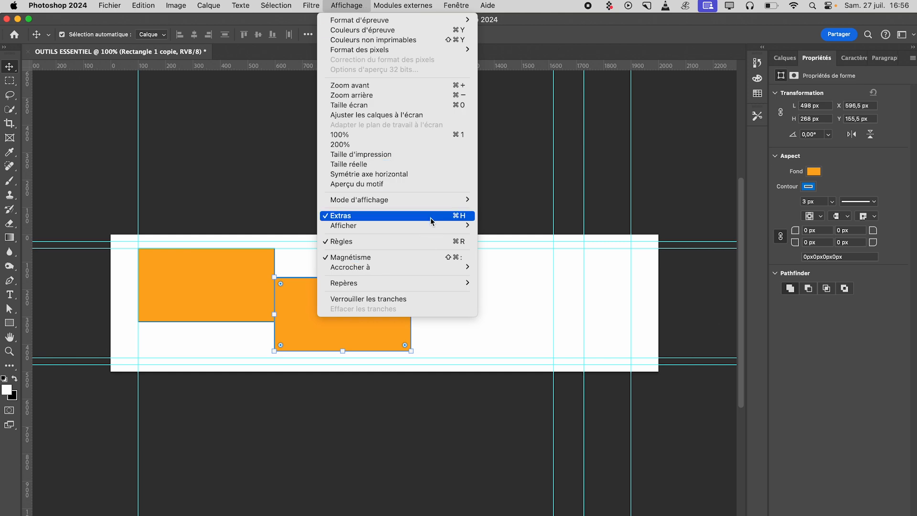
{"action": "mouse_move", "coordinate": [432, 225]}
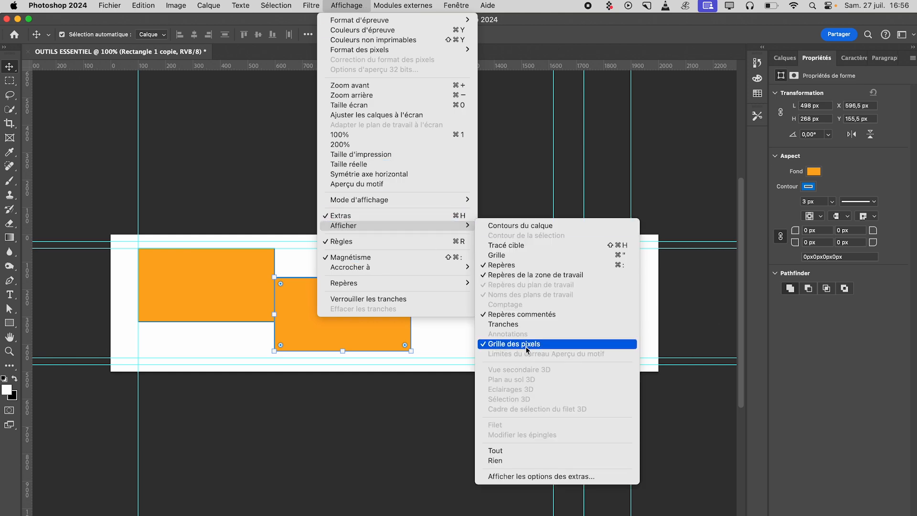
{"action": "left_click", "coordinate": [537, 345]}
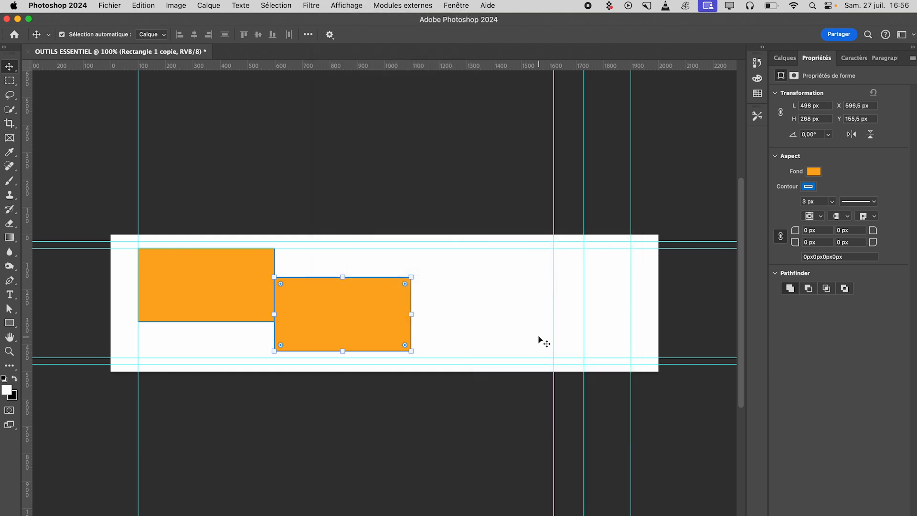
{"action": "left_click", "coordinate": [306, 5]}
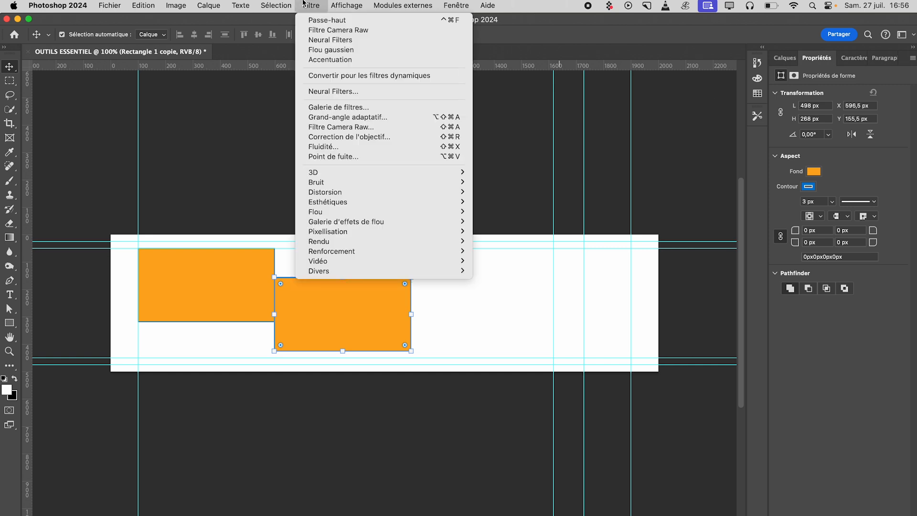
{"action": "mouse_move", "coordinate": [368, 226]}
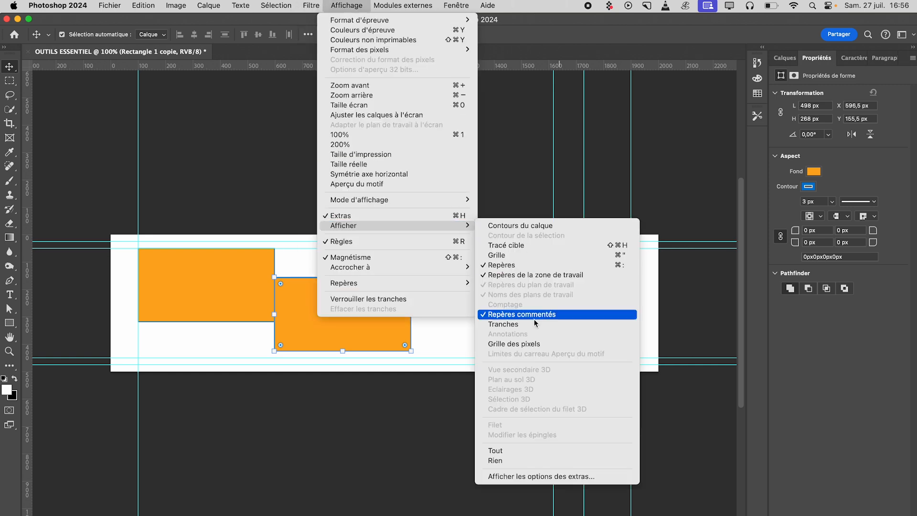
{"action": "left_click", "coordinate": [518, 344]}
Move the right rectangle with snapping (Magnétisme) on, first against the upper guide, ending at about X 732.5 px, Y 77.5 px.
{"action": "left_click", "coordinate": [346, 5]}
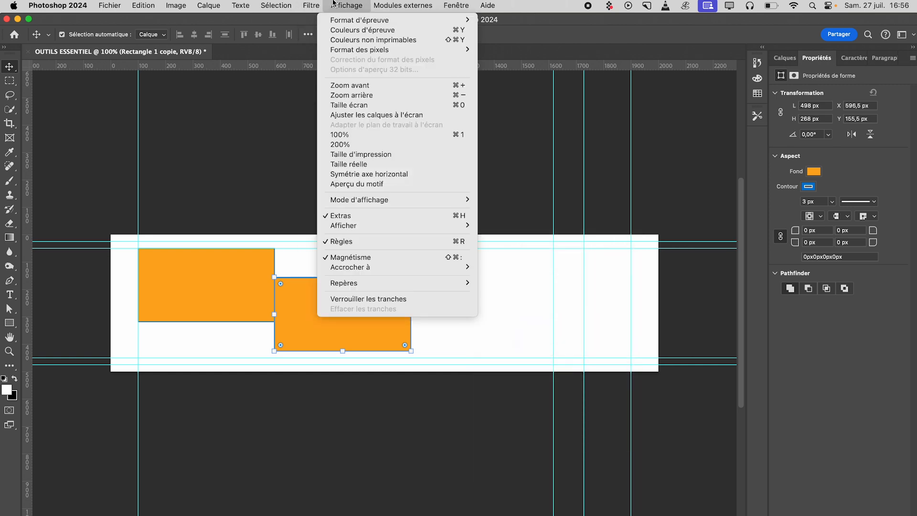
{"action": "mouse_move", "coordinate": [364, 286]}
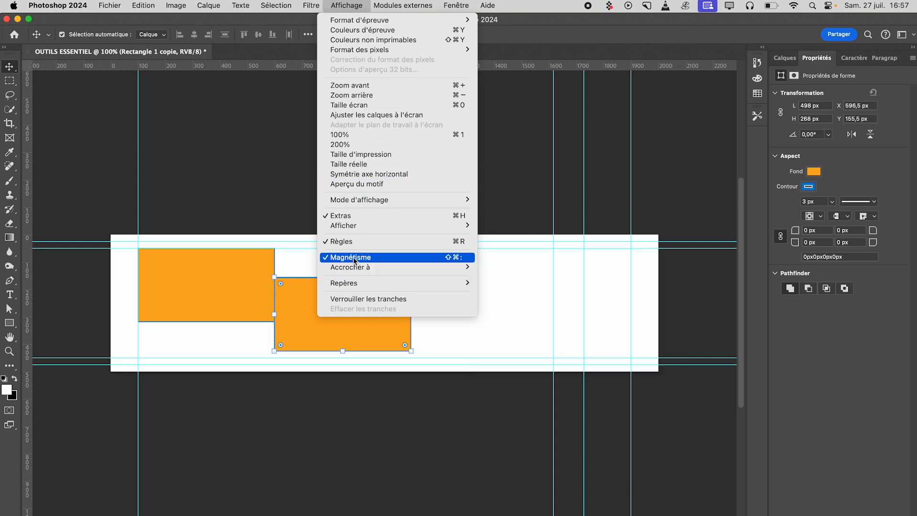
{"action": "left_click", "coordinate": [300, 322]}
{"action": "left_click_drag", "start_coordinate": [300, 322], "coordinate": [325, 300]}
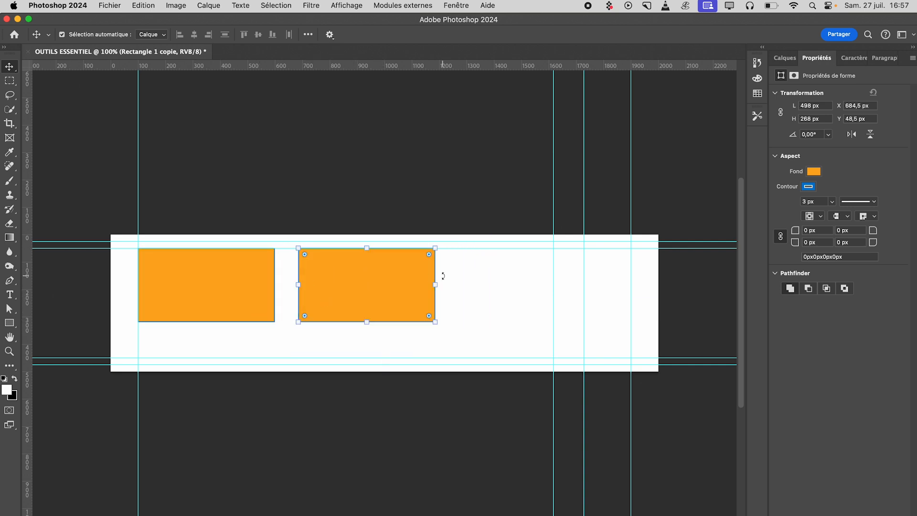
{"action": "mouse_move", "coordinate": [419, 262]}
{"action": "left_mouse_down"}
{"action": "mouse_move", "coordinate": [566, 303]}
{"action": "mouse_move", "coordinate": [433, 268]}
{"action": "left_mouse_up"}
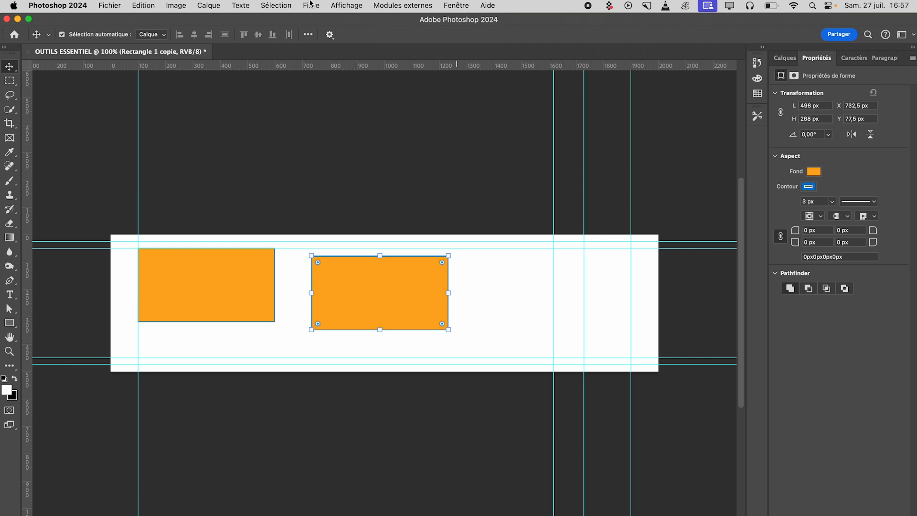
Clear all guides from the document.
{"action": "left_click", "coordinate": [332, 7]}
{"action": "mouse_move", "coordinate": [368, 225]}
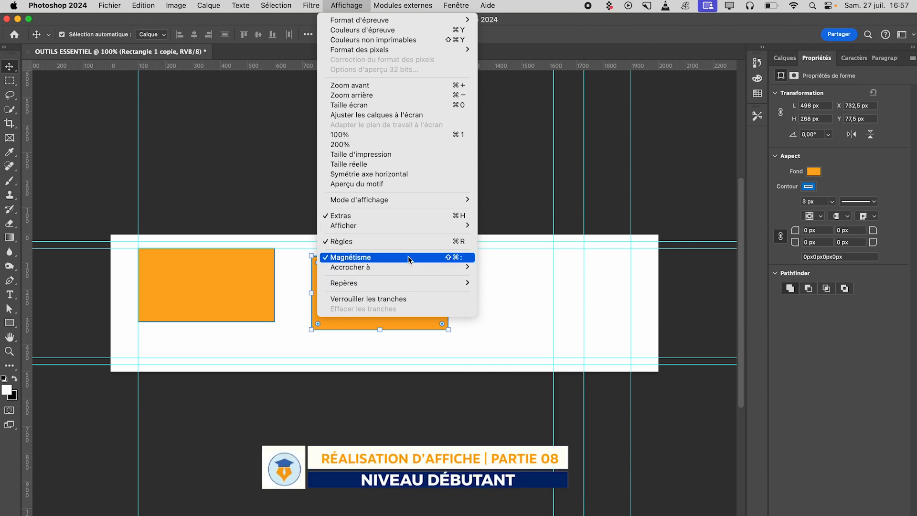
{"action": "mouse_move", "coordinate": [389, 285]}
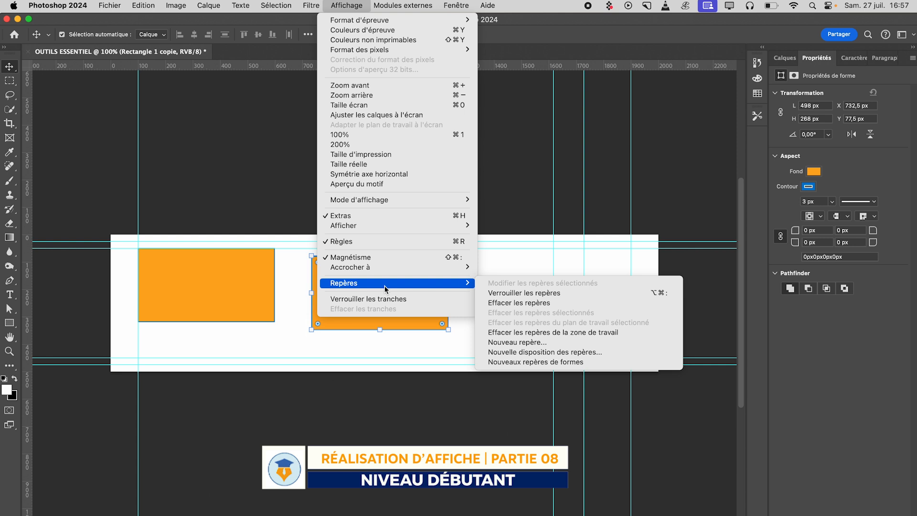
{"action": "left_click", "coordinate": [541, 303]}
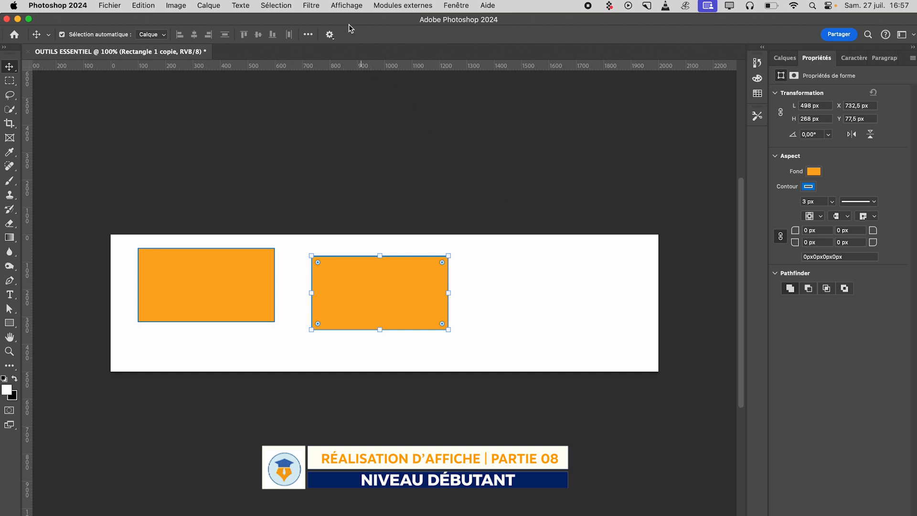
Review the commands for creating guides without choosing one, and hide the extras over the canvas.
{"action": "left_click", "coordinate": [344, 5]}
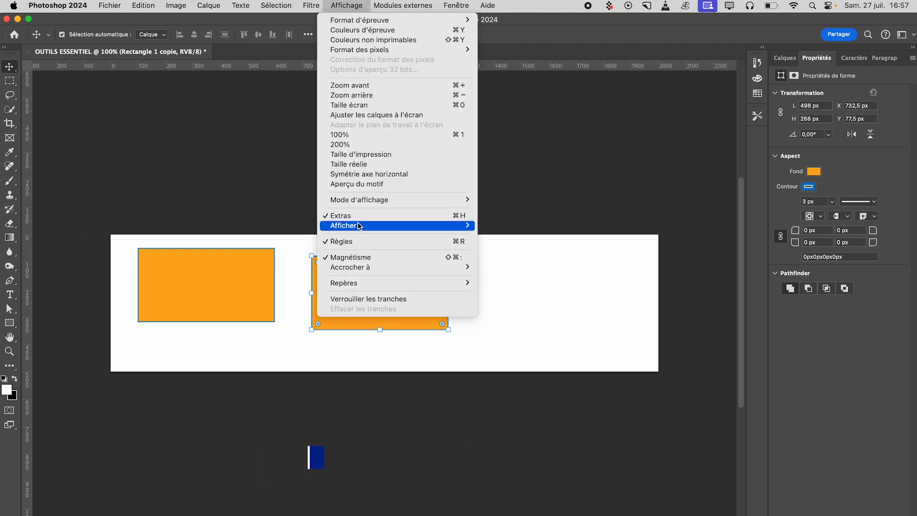
{"action": "mouse_move", "coordinate": [357, 283]}
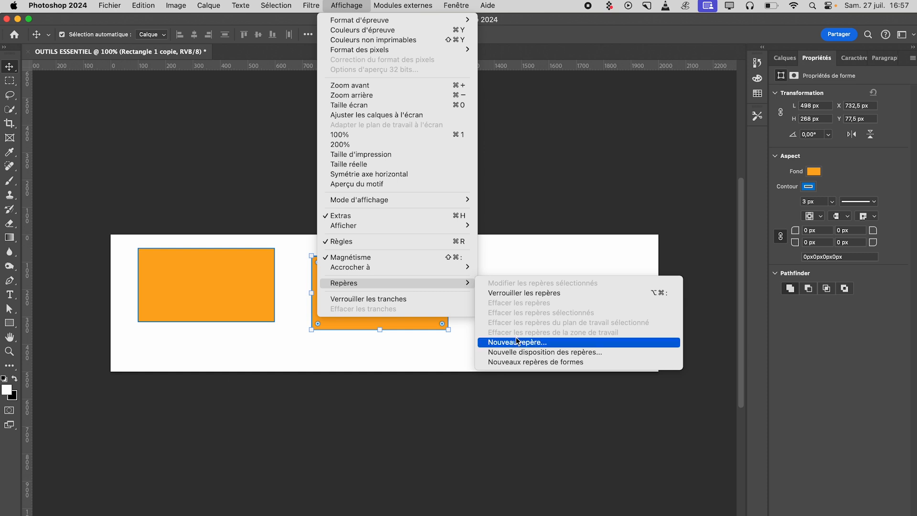
{"action": "left_click", "coordinate": [514, 261]}
{"action": "key", "text": "cmd+h"}
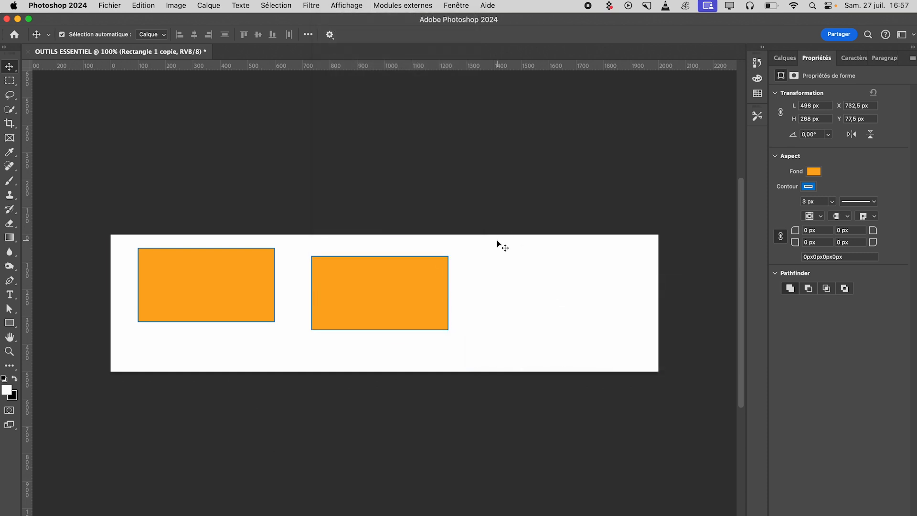
{"action": "left_click", "coordinate": [314, 6]}
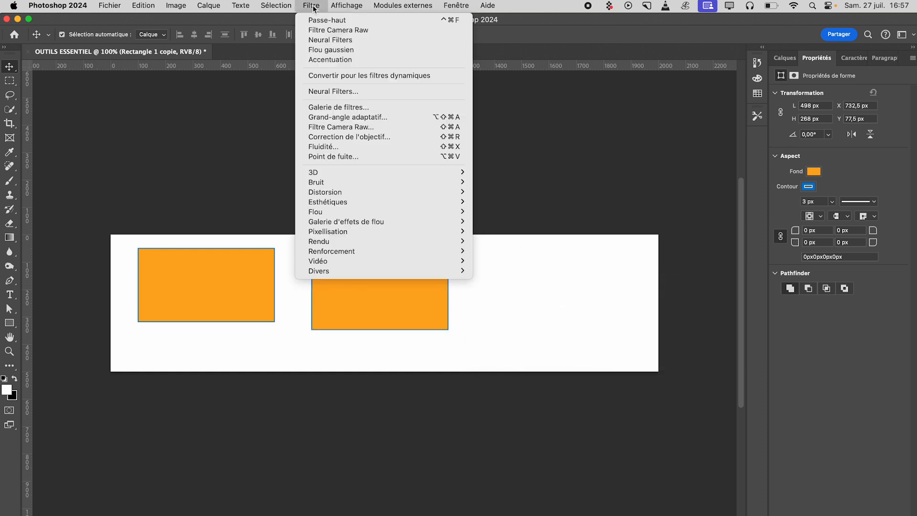
{"action": "mouse_move", "coordinate": [347, 6]}
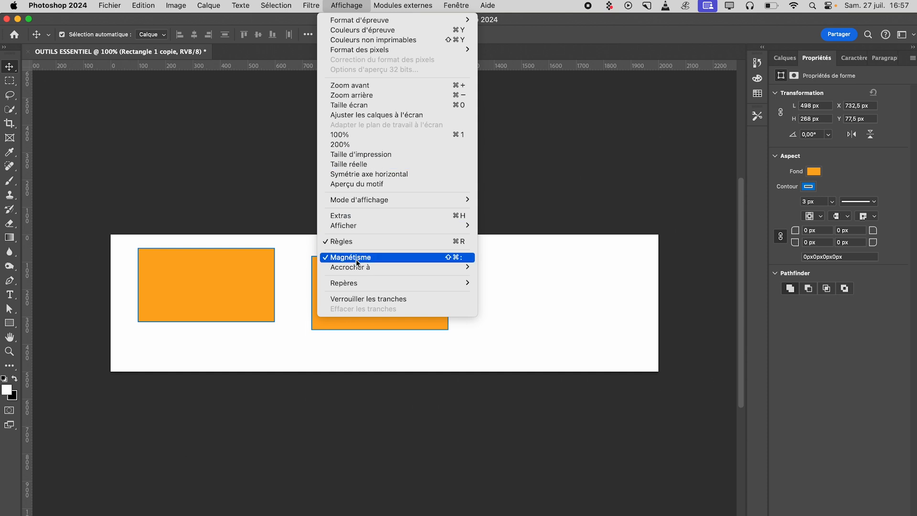
{"action": "mouse_move", "coordinate": [356, 284]}
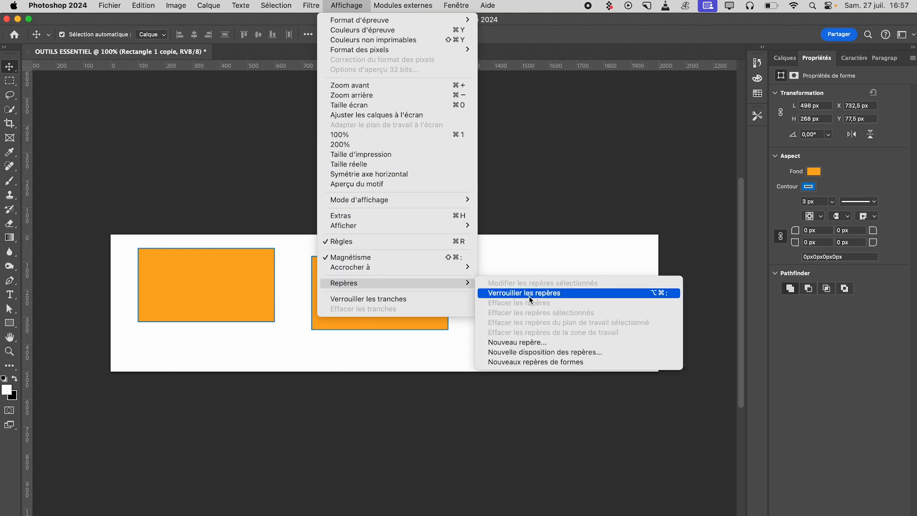
{"action": "left_click", "coordinate": [509, 343]}
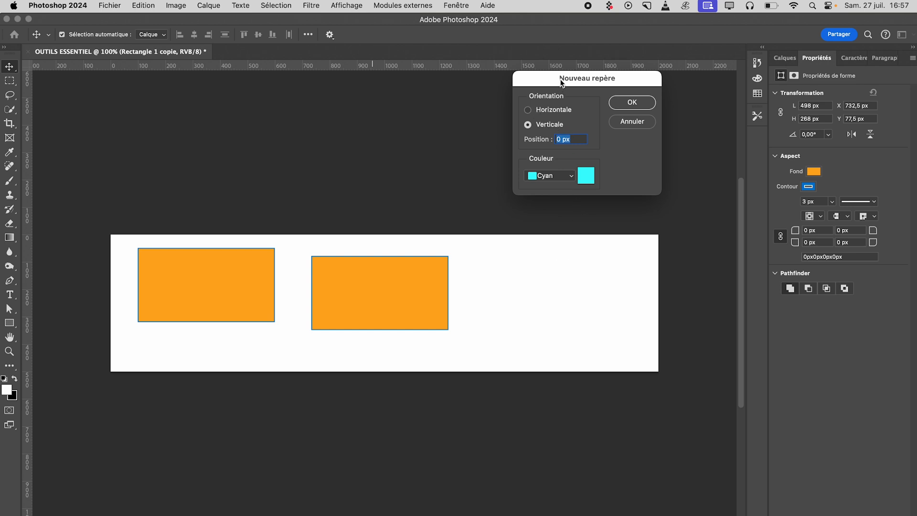
{"action": "left_click_drag", "start_coordinate": [561, 82], "coordinate": [560, 114]}
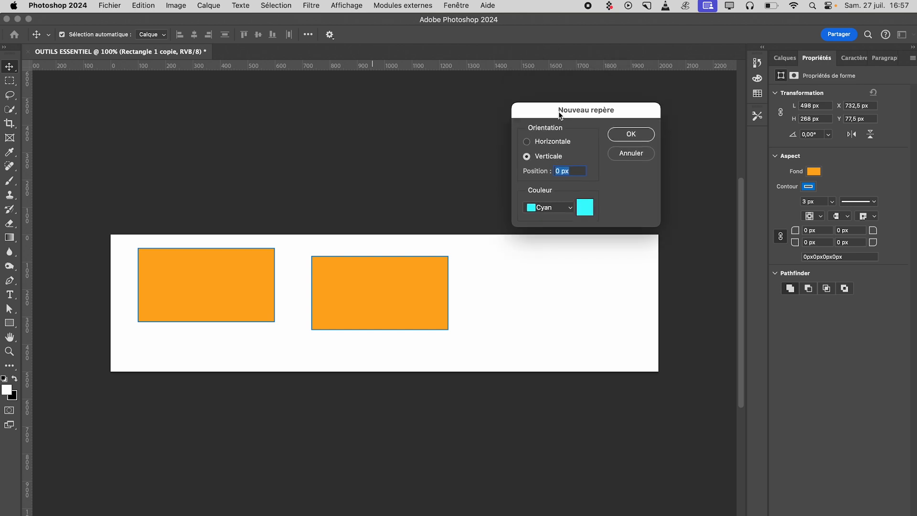
{"action": "left_click", "coordinate": [617, 159]}
Start a new vertical guide (Nouveau repère) in cyan and open its position value for editing.
{"action": "left_click", "coordinate": [357, 6]}
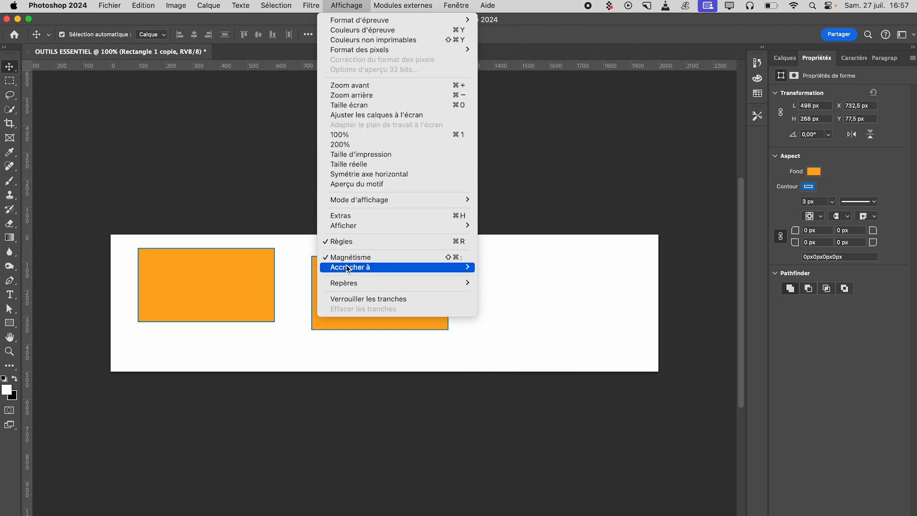
{"action": "mouse_move", "coordinate": [345, 284]}
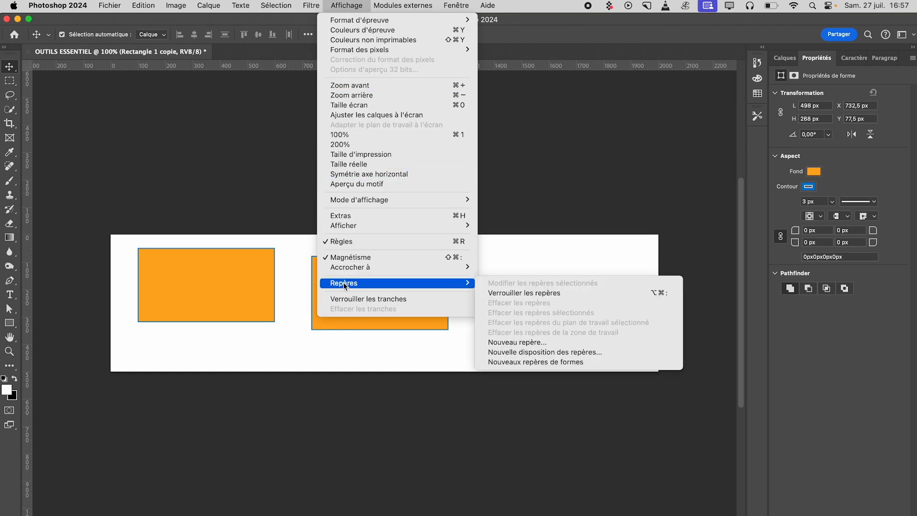
{"action": "left_click", "coordinate": [505, 343]}
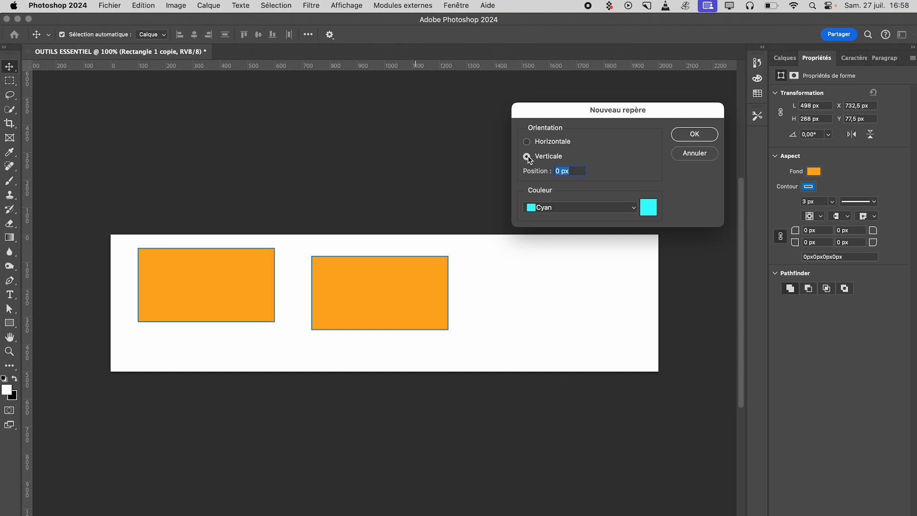
{"action": "left_click", "coordinate": [563, 173]}
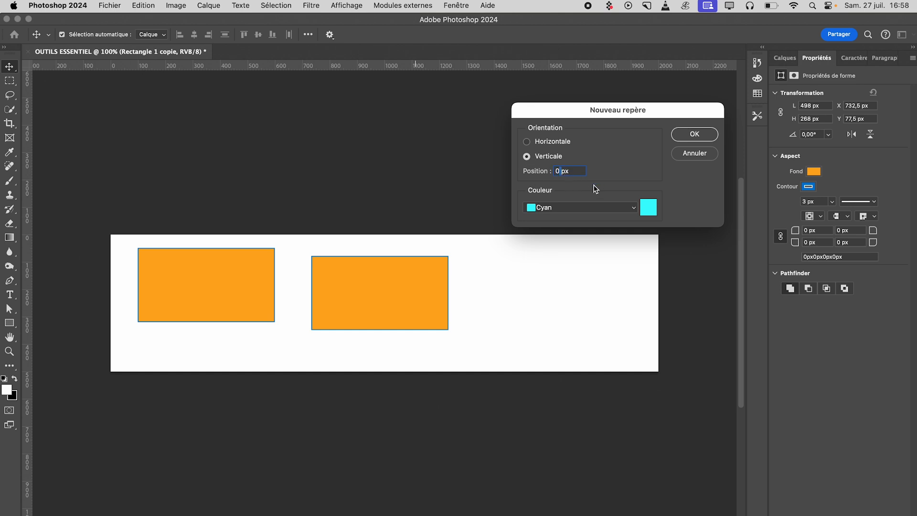